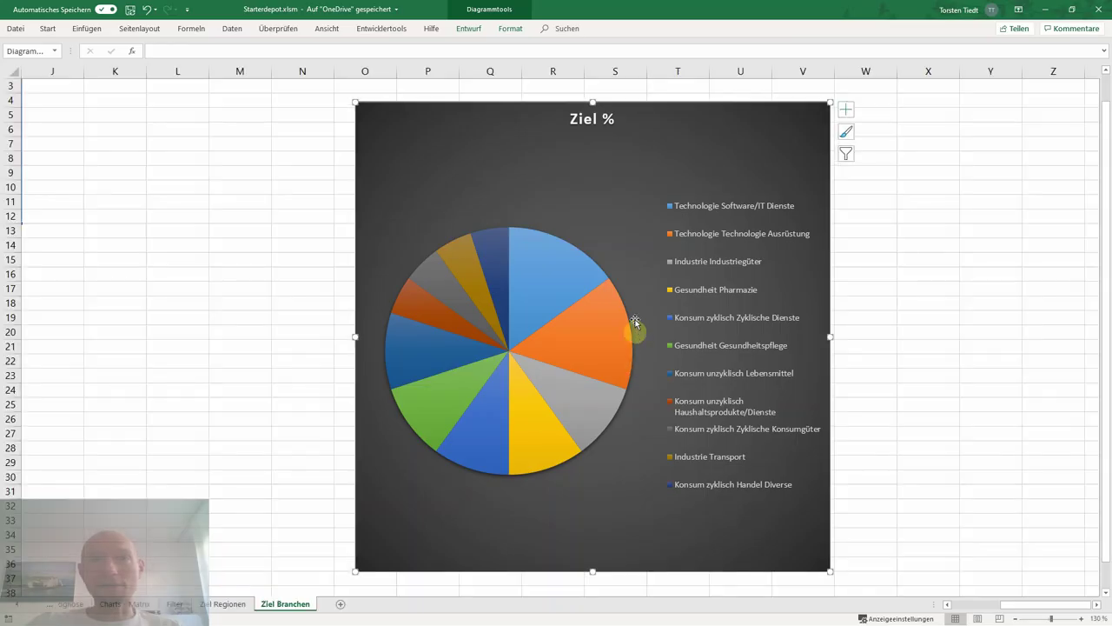
# Read the sector target percentages on the Excel pie chart, then minimize the workbook
pyautogui.moveTo(585, 349)
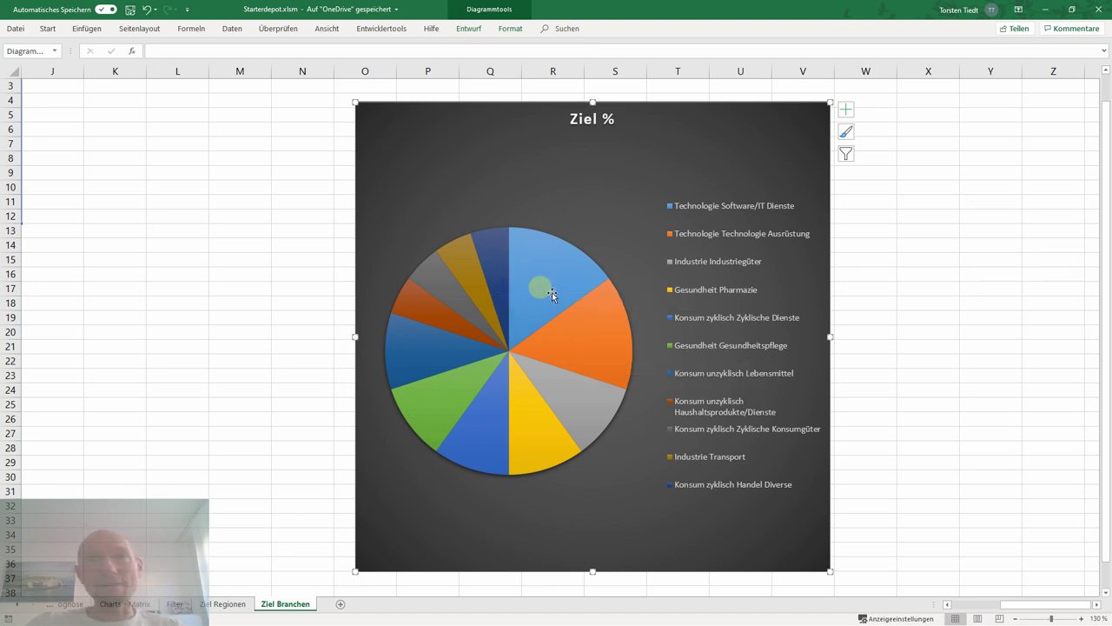
pyautogui.moveTo(543, 276)
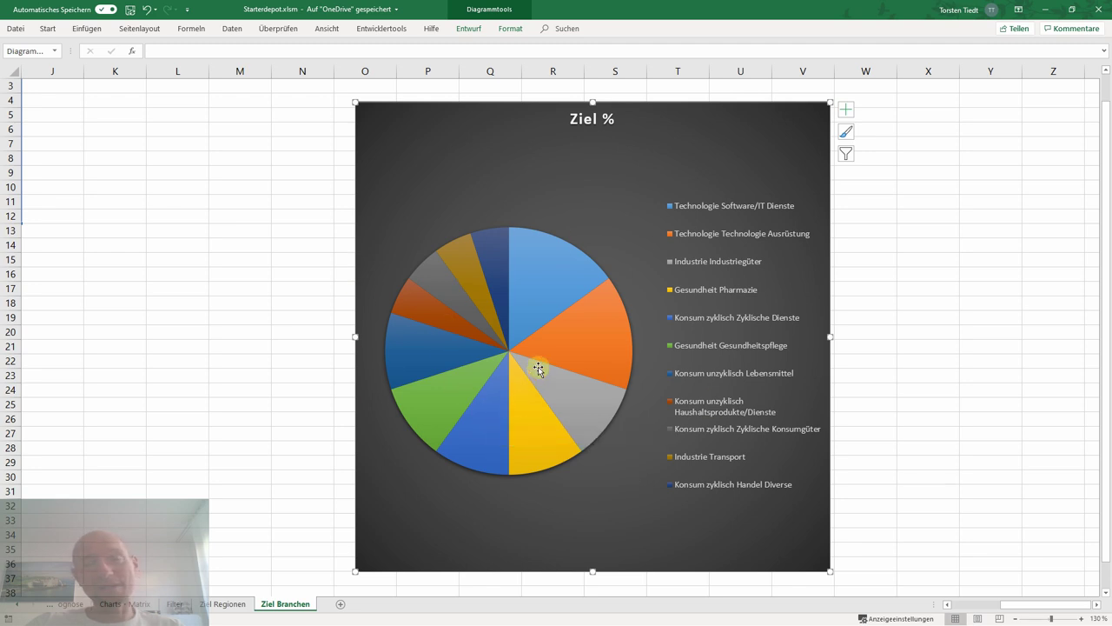
pyautogui.moveTo(539, 368)
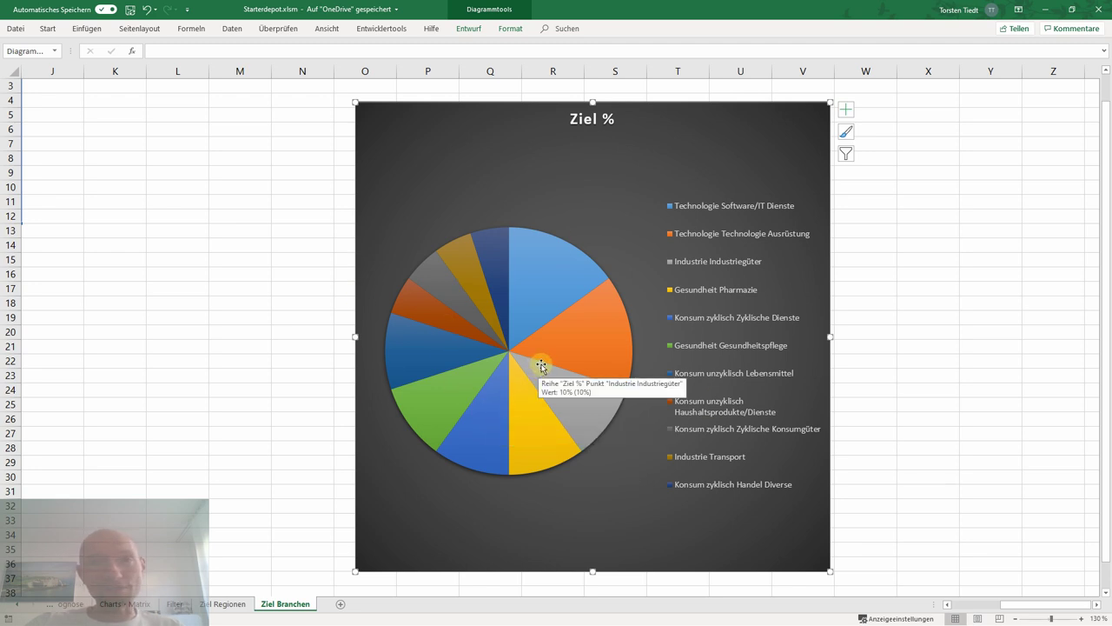
pyautogui.moveTo(533, 300)
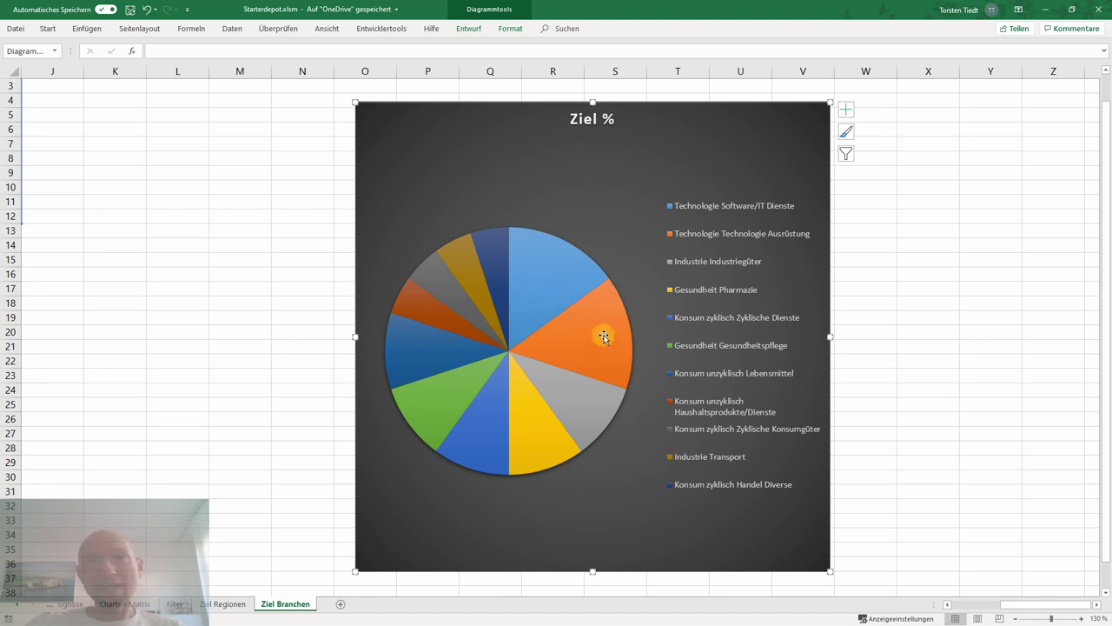
pyautogui.moveTo(591, 329)
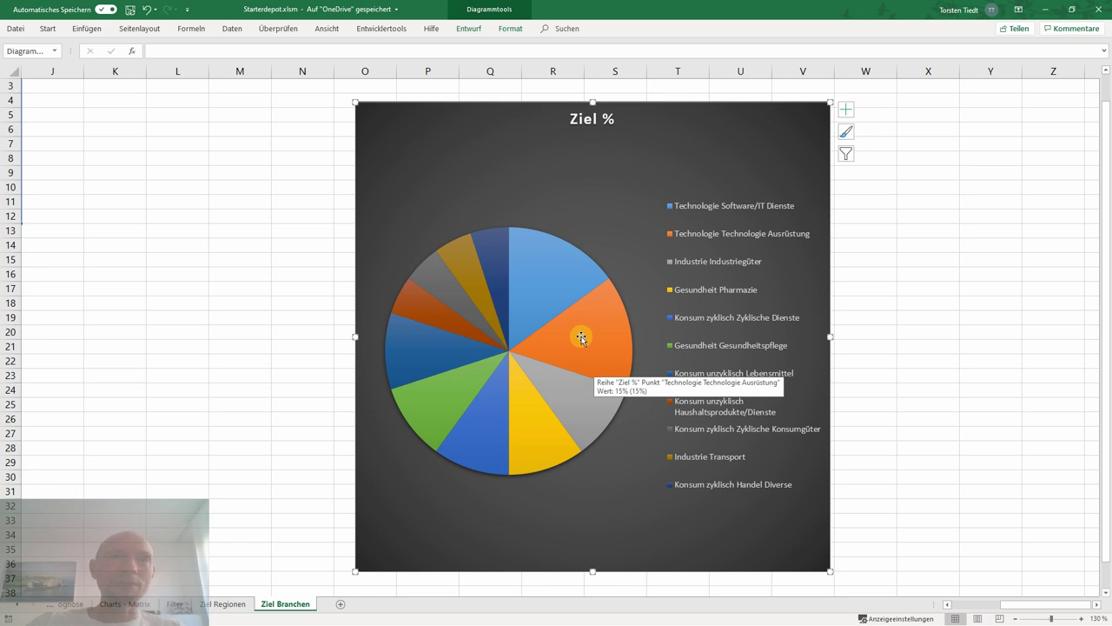
pyautogui.click(1047, 8)
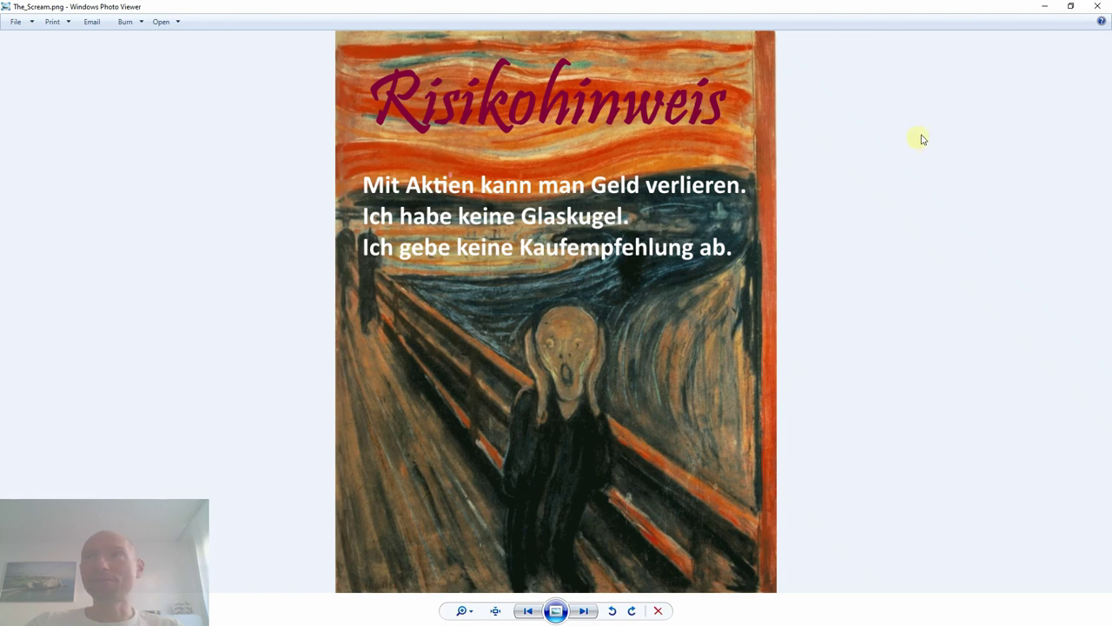
# Review the Verrechnungskonto details (500,00 EUR balance) and bring up the Mein Konto & Depot menu
pyautogui.click(1045, 6)
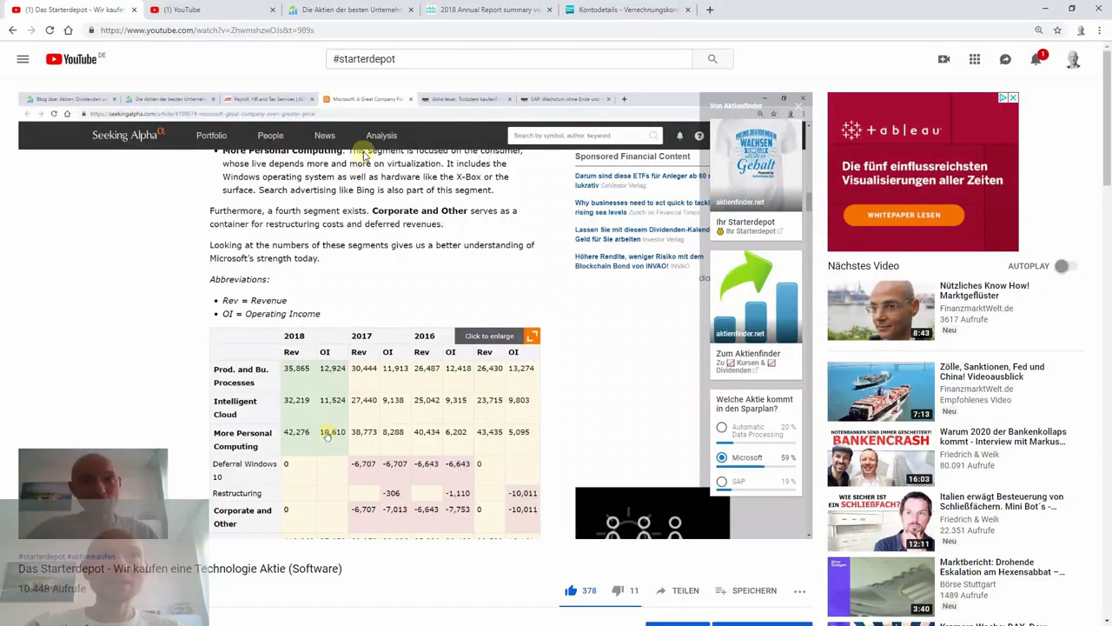
pyautogui.click(620, 10)
pyautogui.scroll(-1, 252, 398)
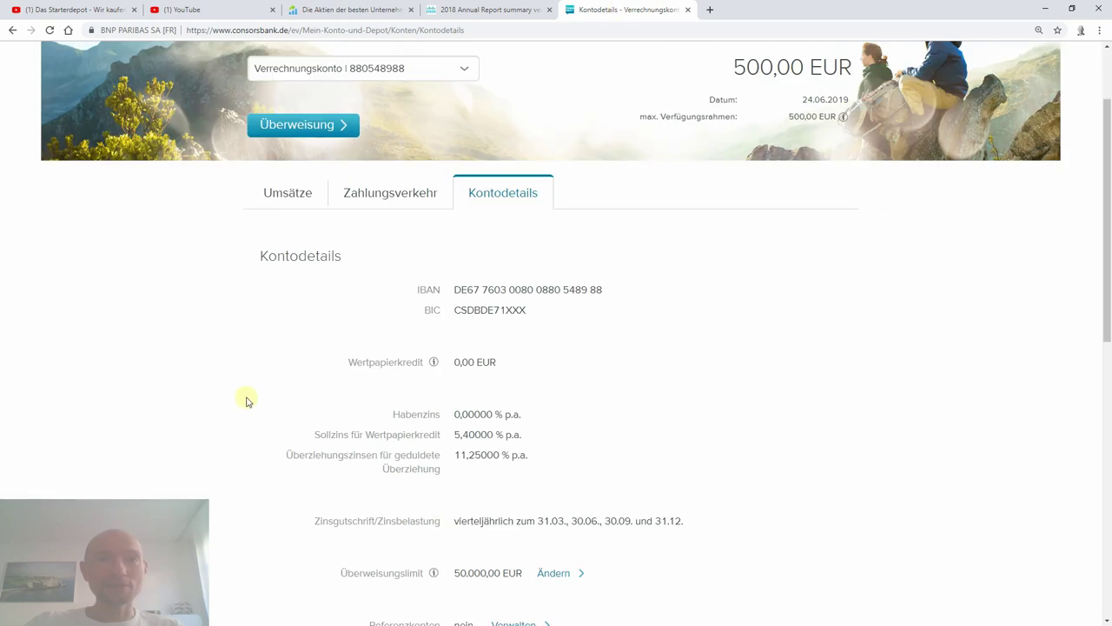
pyautogui.scroll(1, 246, 400)
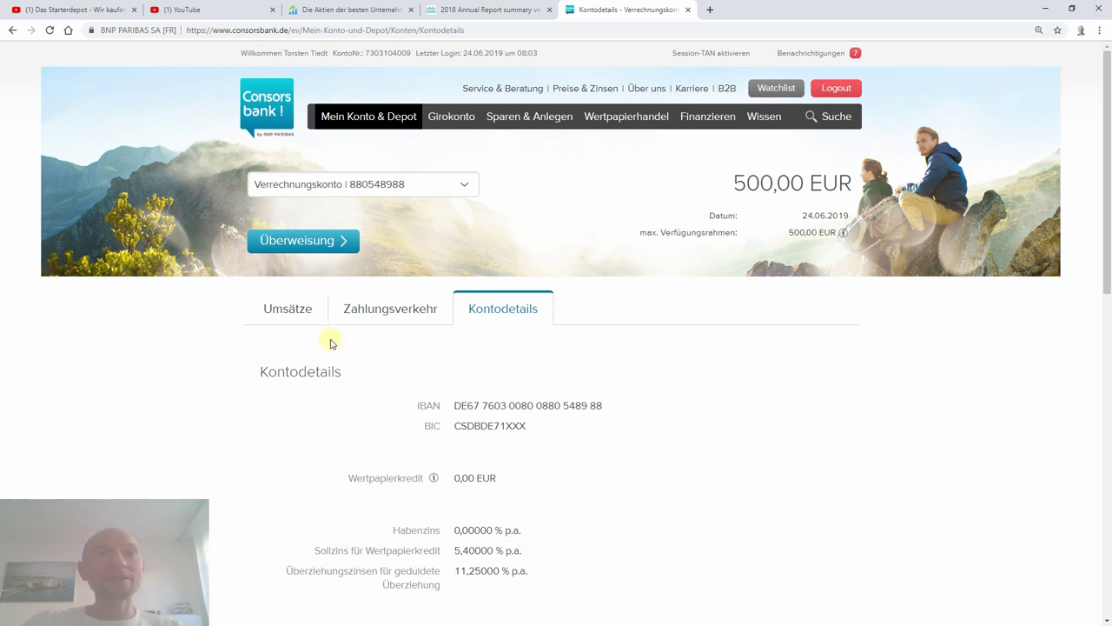
pyautogui.scroll(-1, 333, 344)
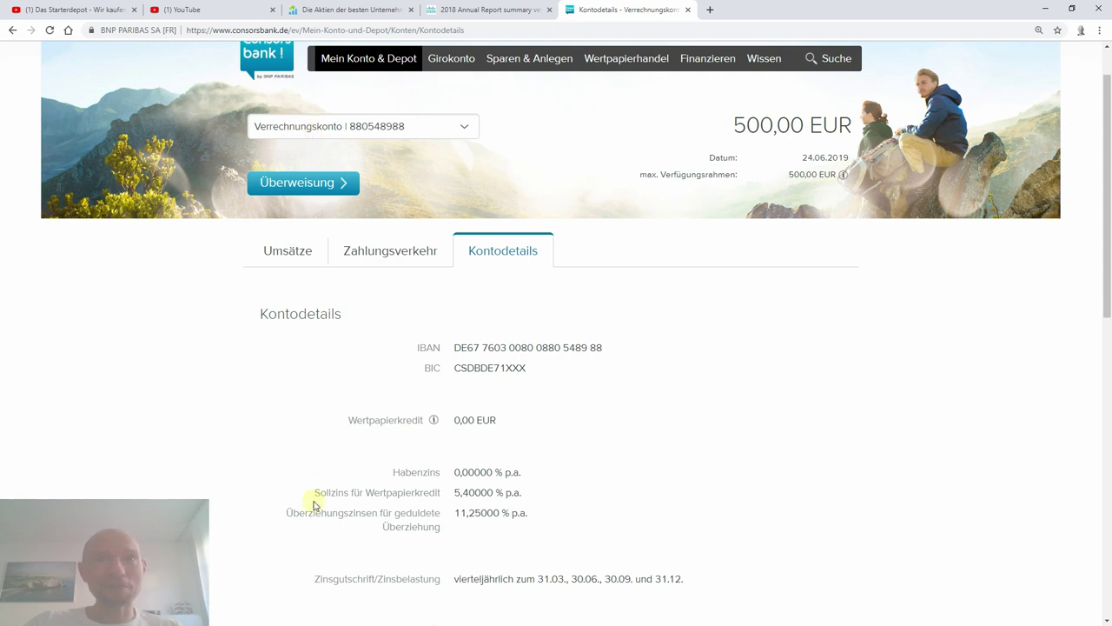
pyautogui.scroll(1, 315, 504)
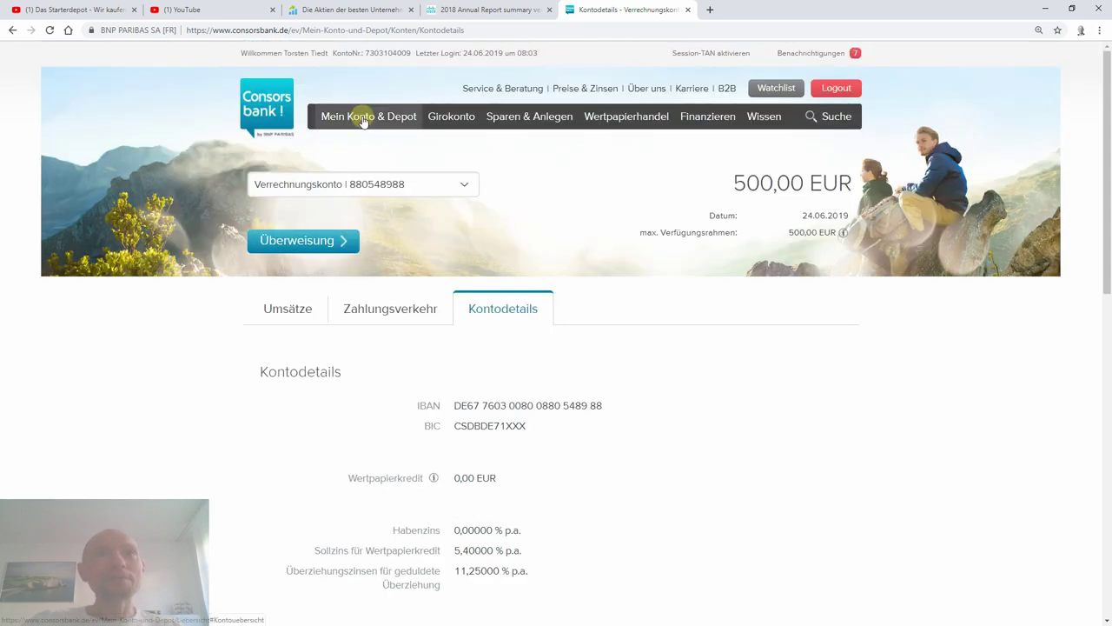
pyautogui.moveTo(363, 121)
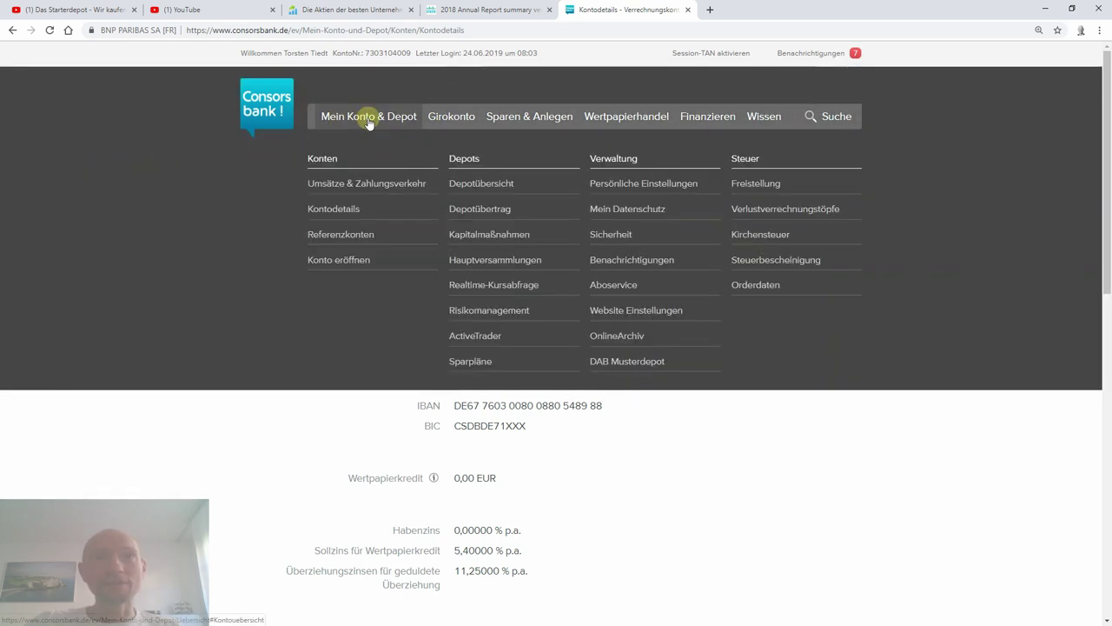
# Create a new savings plan for Microsoft Corp via Sparpläne and continue to the details step
pyautogui.click(470, 365)
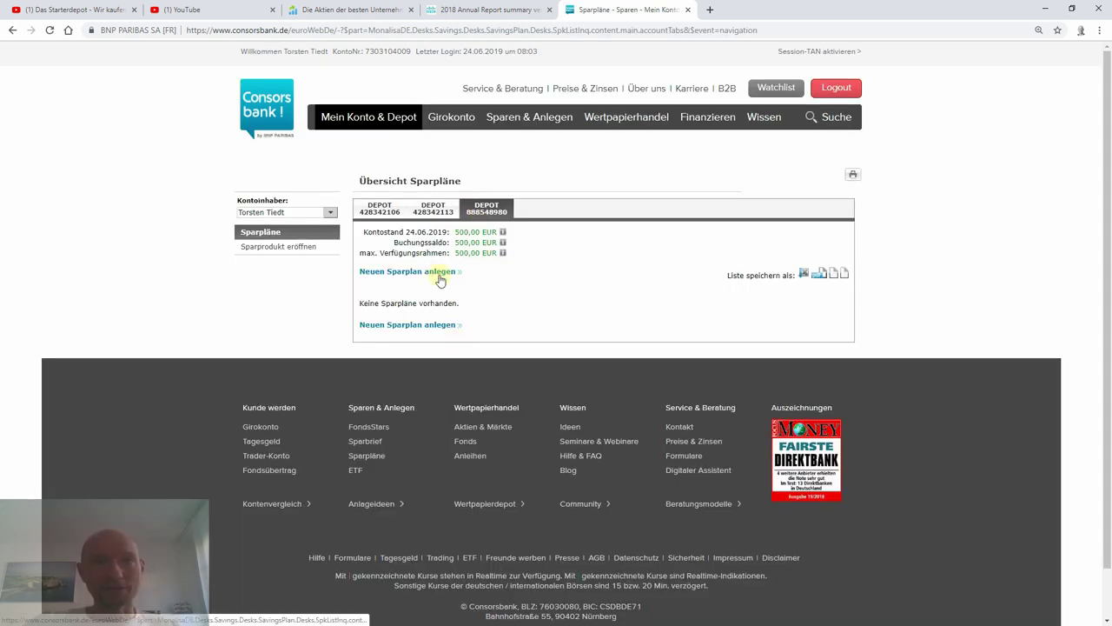
pyautogui.click(439, 272)
pyautogui.click(499, 289)
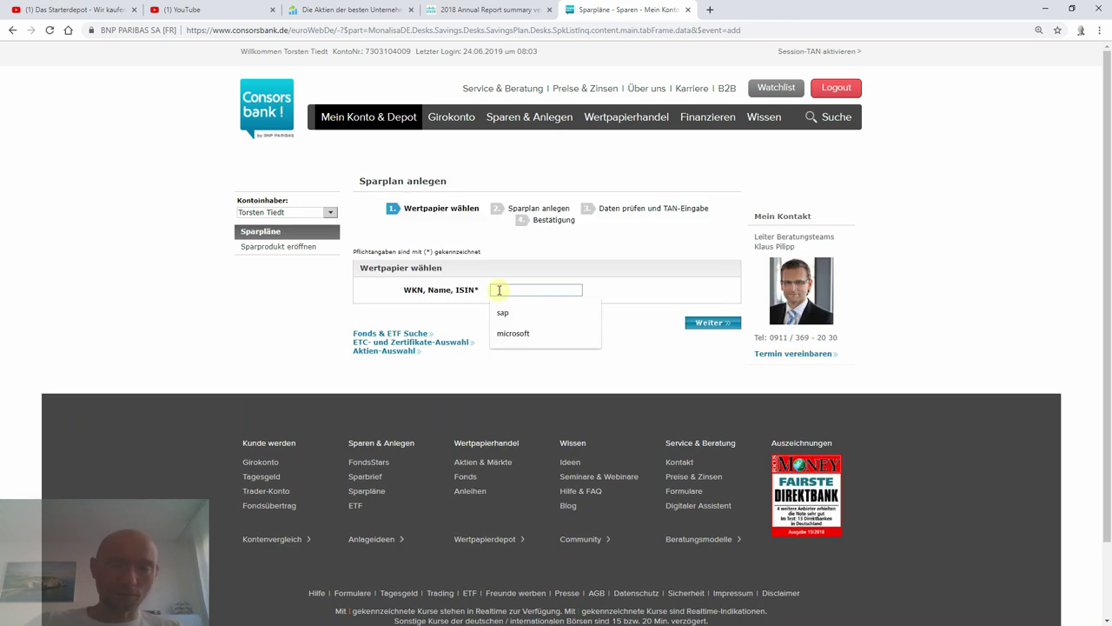
pyautogui.click(514, 333)
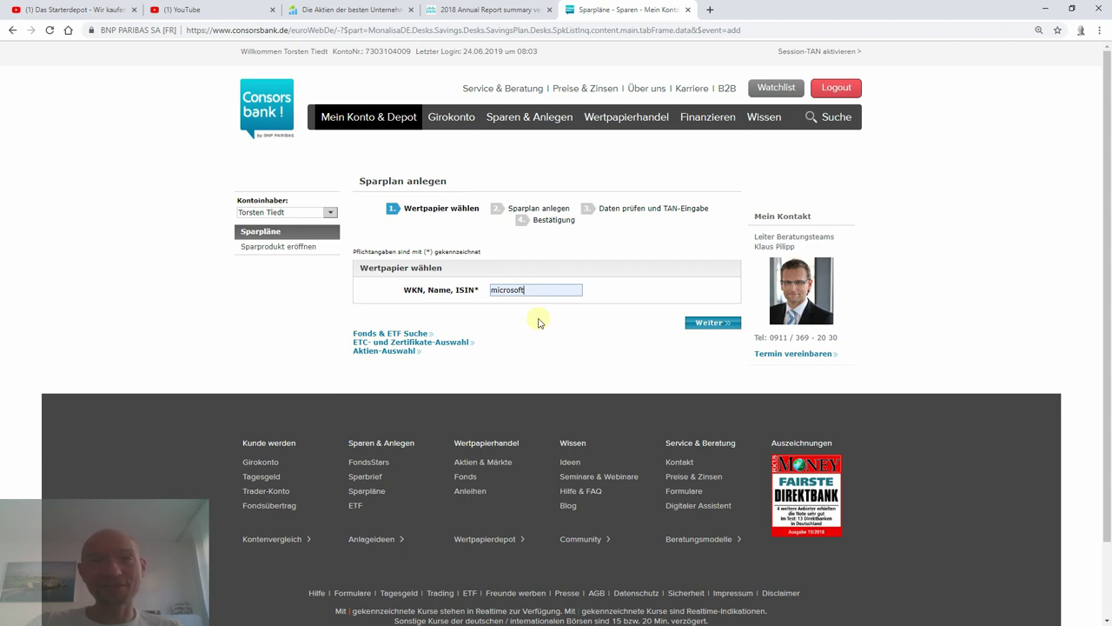
pyautogui.click(710, 326)
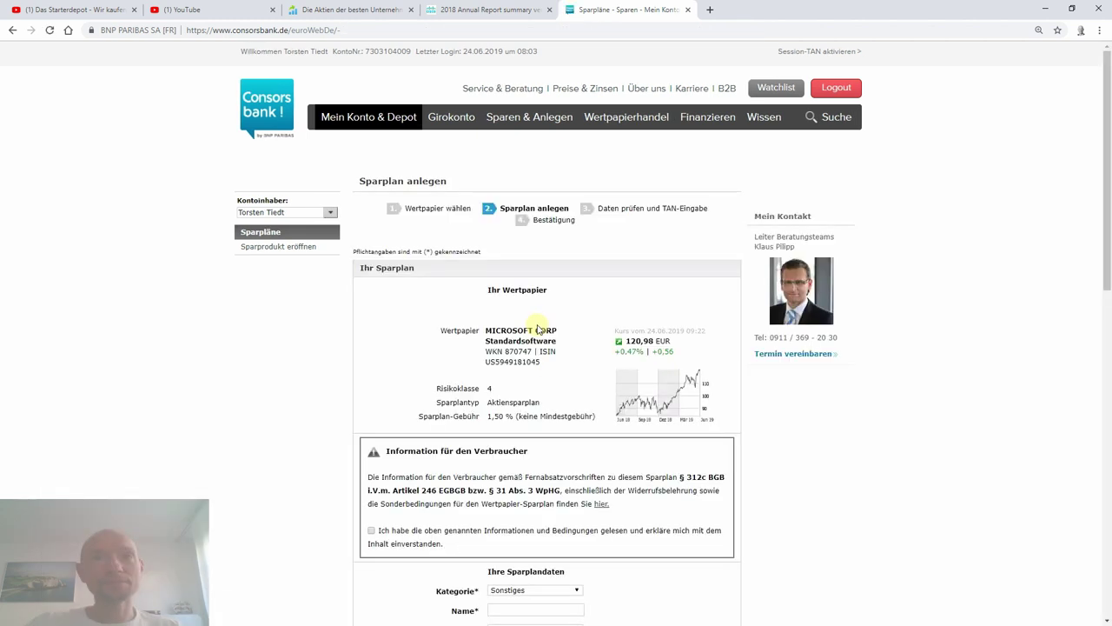
# Accept the consumer information, choose category Altersvorsorge and name the plan 'Starterdepot'
pyautogui.scroll(-1, 537, 329)
pyautogui.click(372, 414)
pyautogui.scroll(-2, 385, 442)
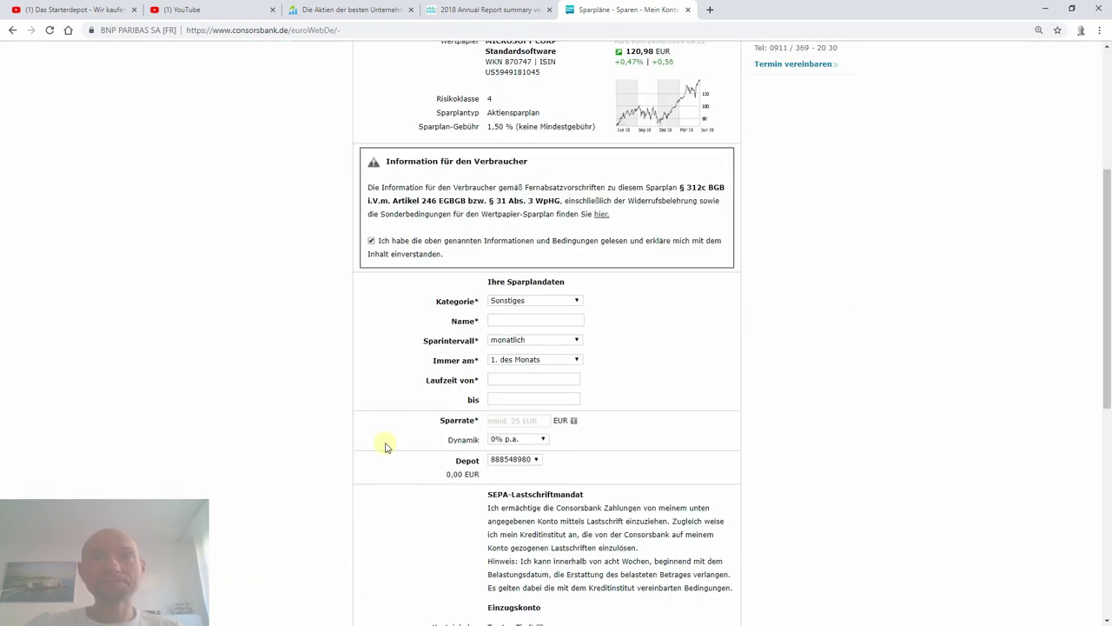
pyautogui.click(569, 304)
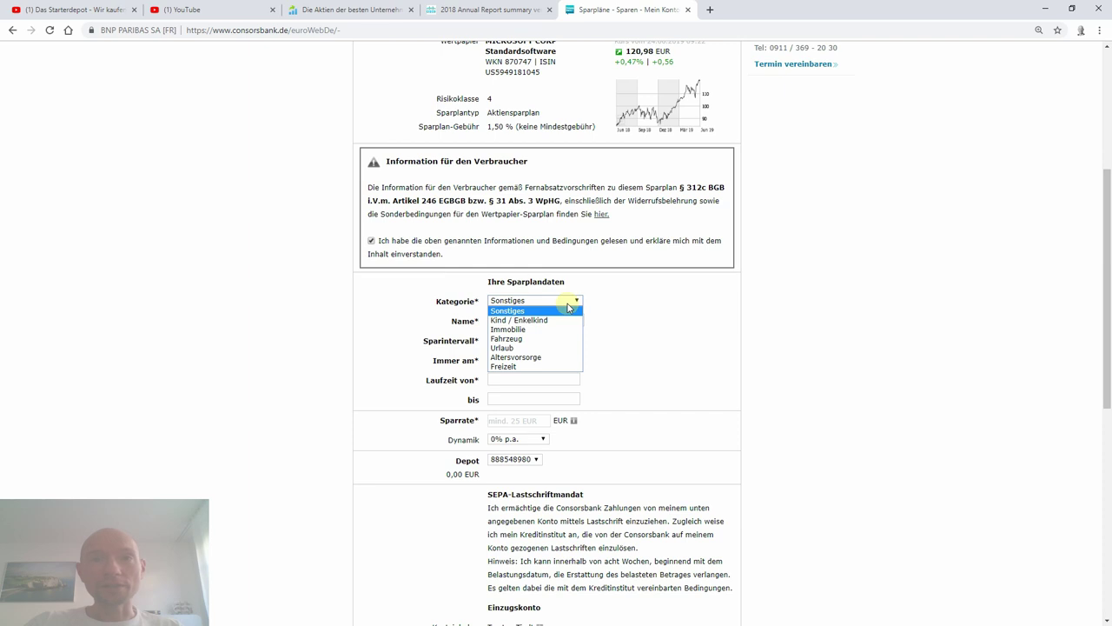
pyautogui.click(537, 360)
pyautogui.click(500, 320)
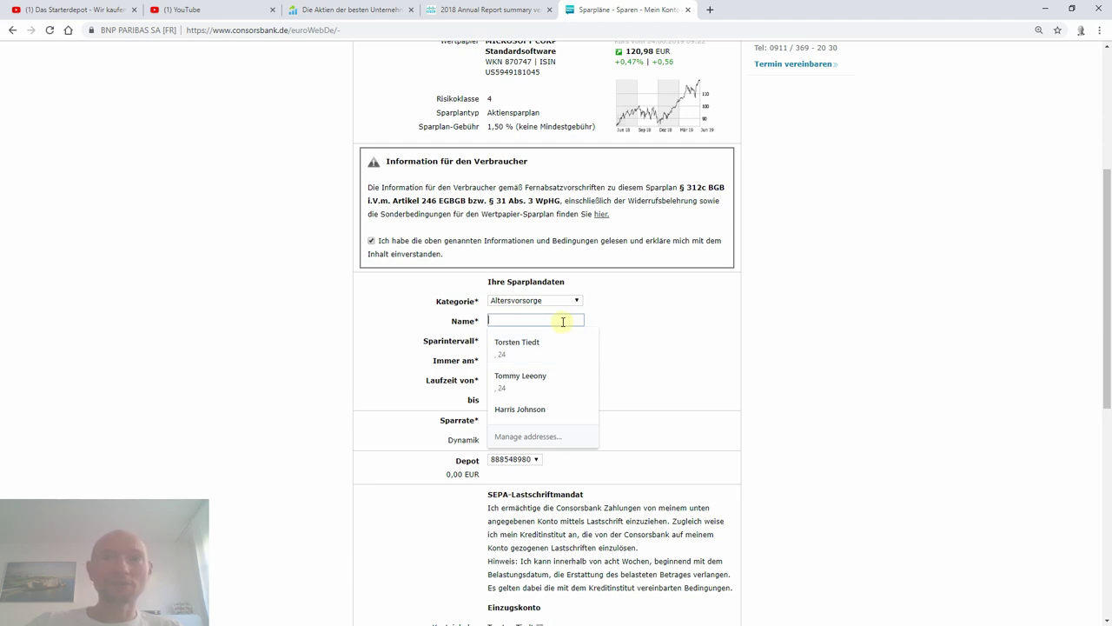
pyautogui.write('Star')
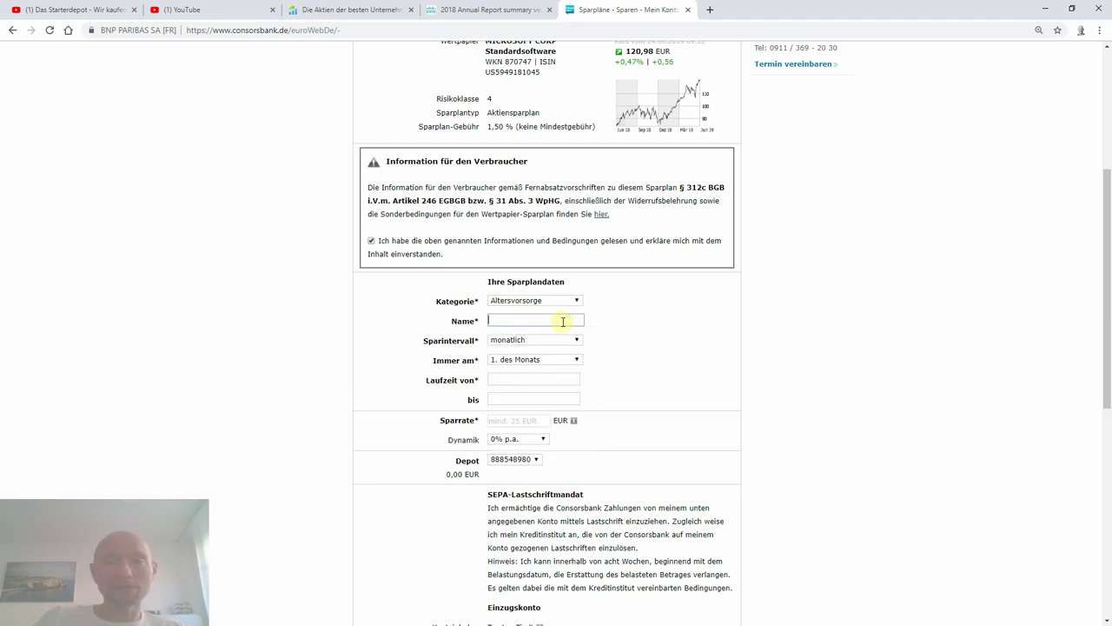
pyautogui.write('terdepot Di')
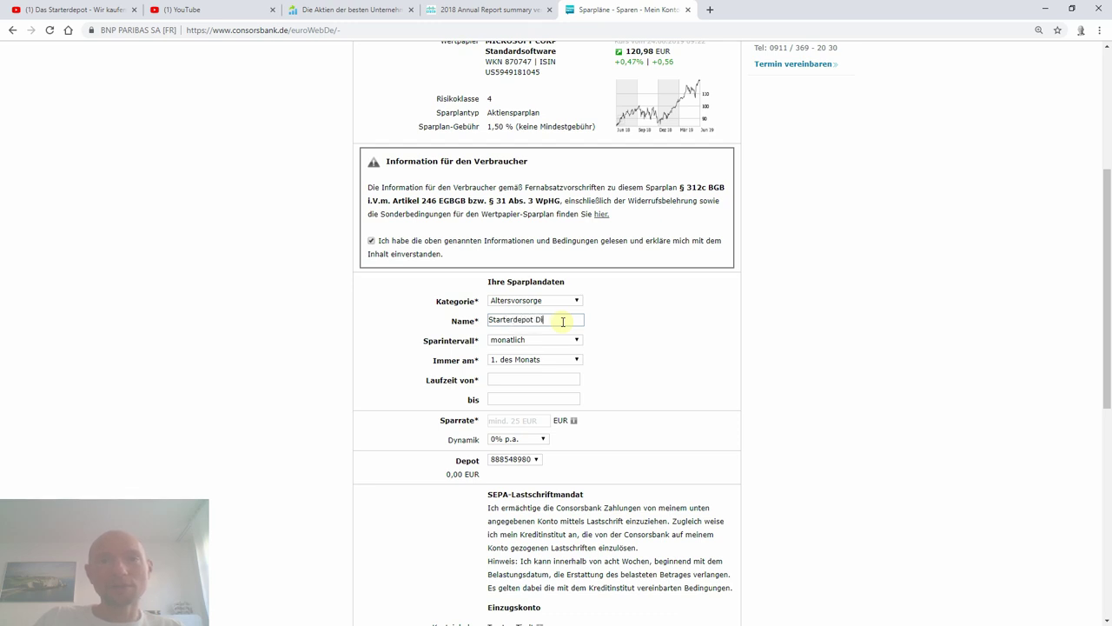
pyautogui.write('videndenwa')
pyautogui.press('BackSpace')
pyautogui.press('BackSpace')
pyautogui.press('BackSpace')
pyautogui.press('BackSpace')
pyautogui.press('BackSpace')
pyautogui.press('BackSpace')
pyautogui.press('BackSpace')
pyautogui.press('BackSpace')
pyautogui.press('BackSpace')
pyautogui.press('BackSpace')
pyautogui.press('BackSpace')
pyautogui.press('BackSpace')
pyautogui.press('BackSpace')
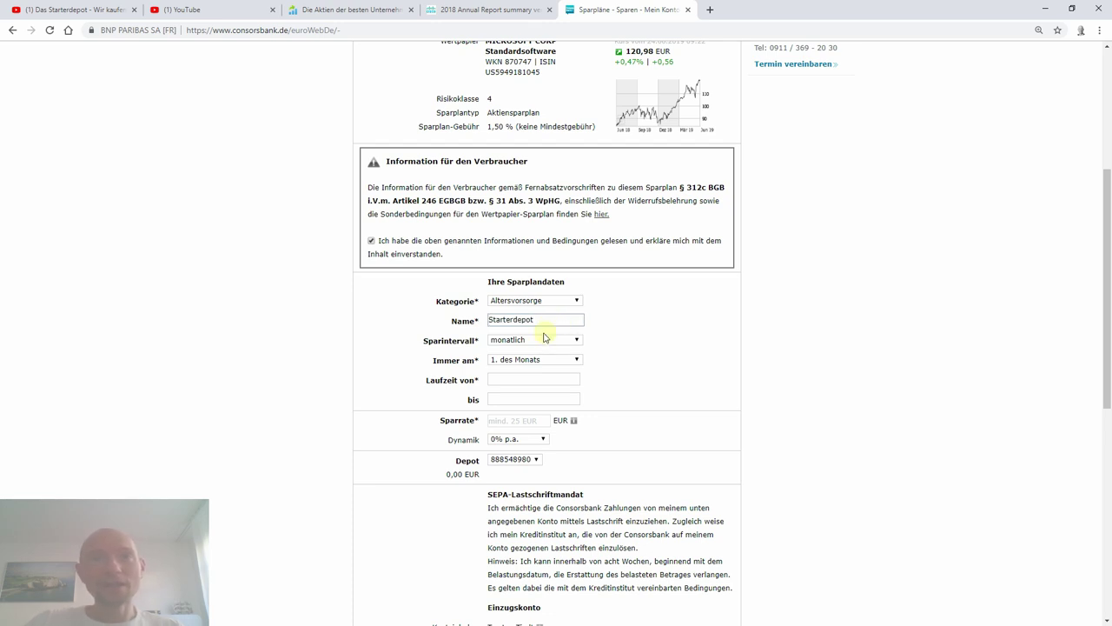
# Set the savings interval to monatlich with debit on the 1. des Monats
pyautogui.click(560, 346)
pyautogui.click(620, 342)
pyautogui.scroll(-1, 622, 343)
pyautogui.click(579, 301)
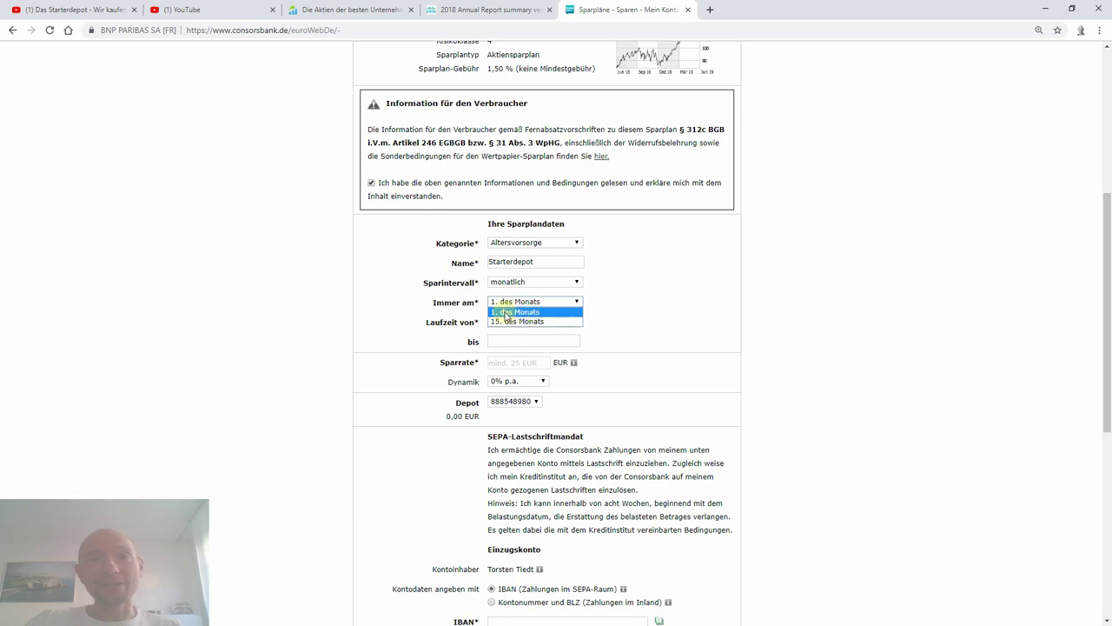
pyautogui.click(512, 313)
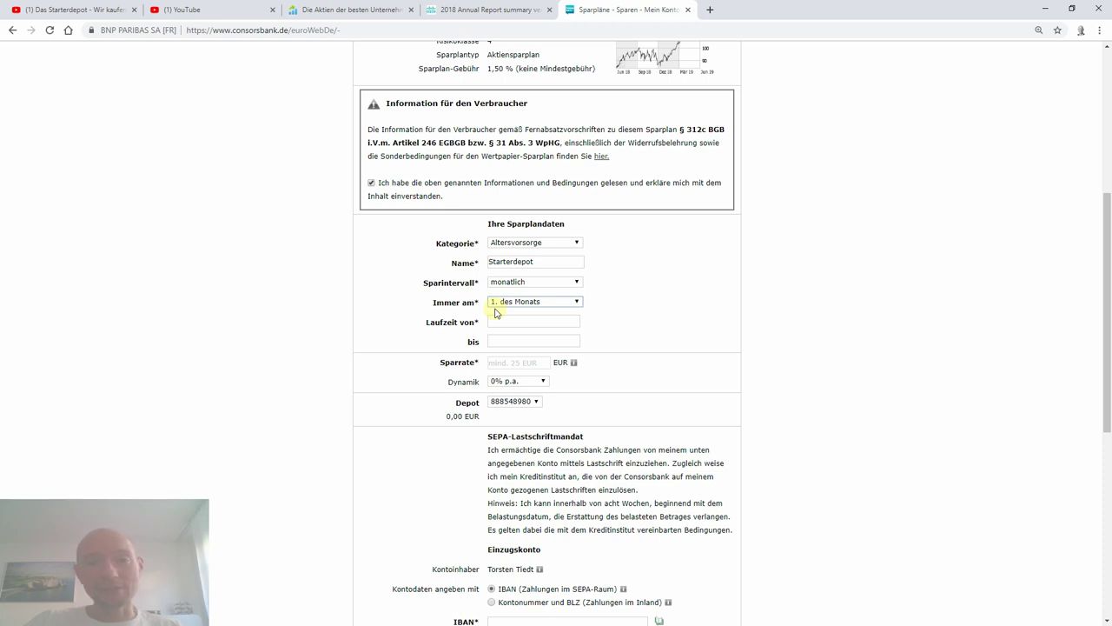
pyautogui.click(497, 301)
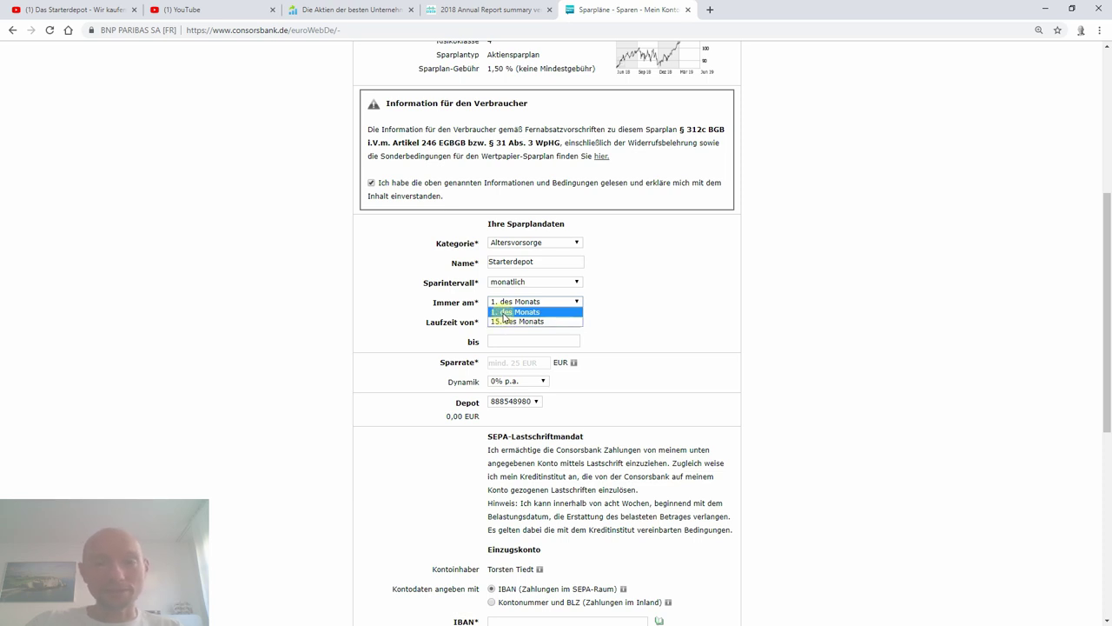
pyautogui.click(505, 312)
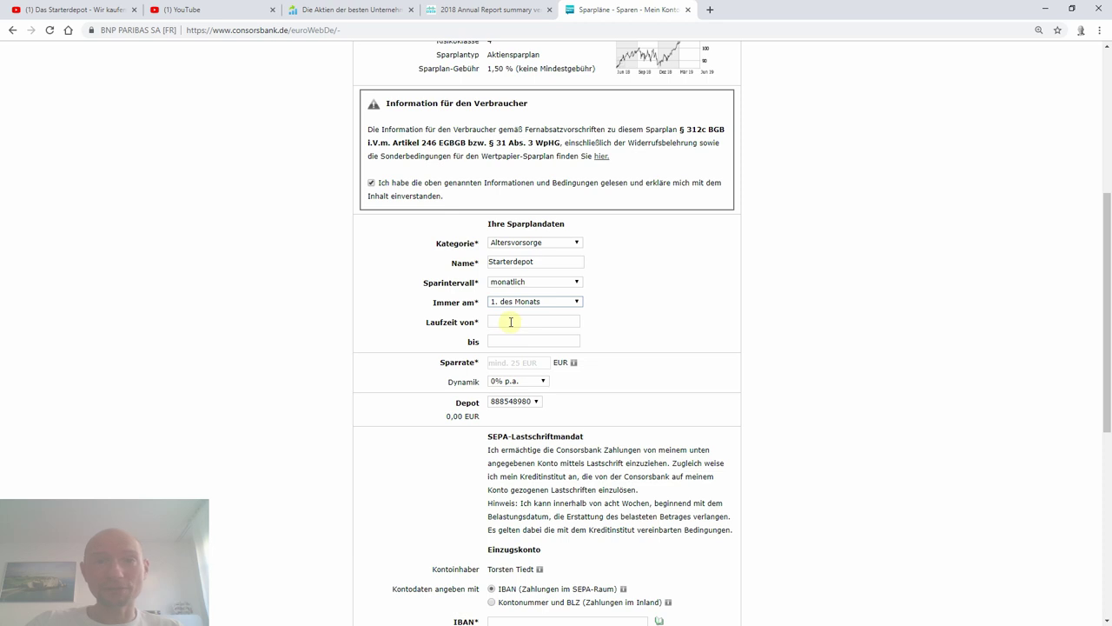
# Set the start date to 01.07.2019, a 25 EUR savings rate and 0% p.a. dynamics
pyautogui.click(509, 321)
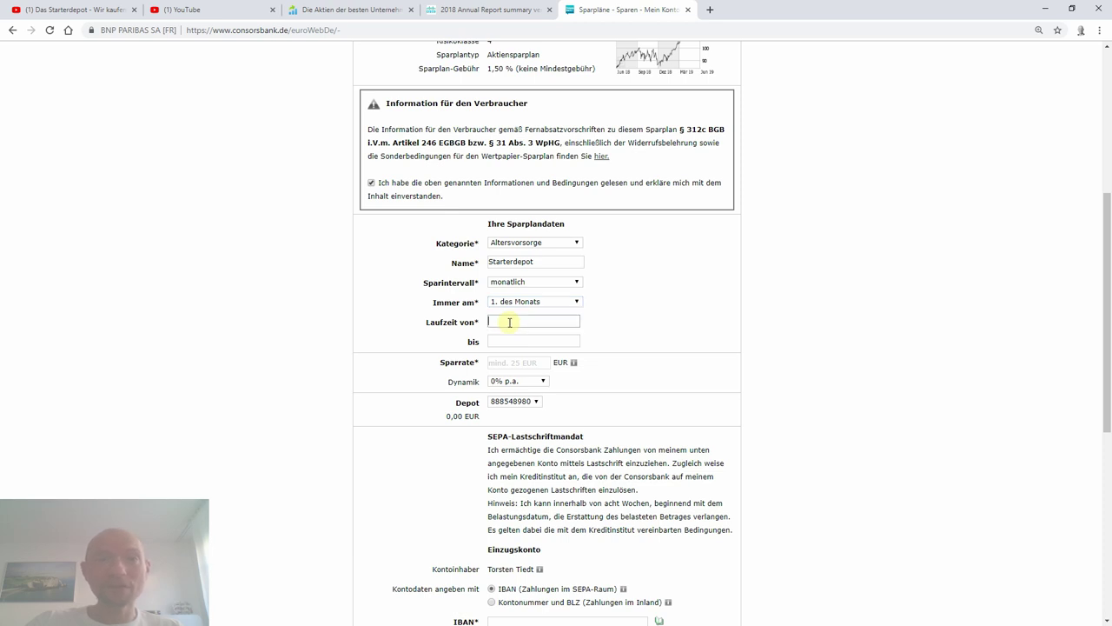
pyautogui.click(600, 342)
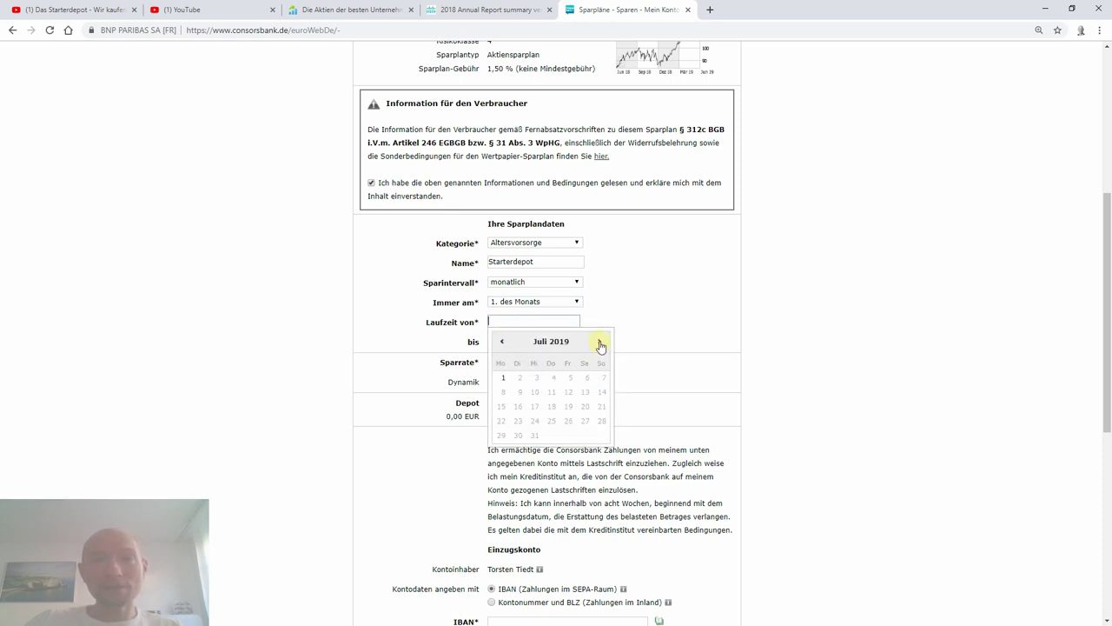
pyautogui.click(503, 378)
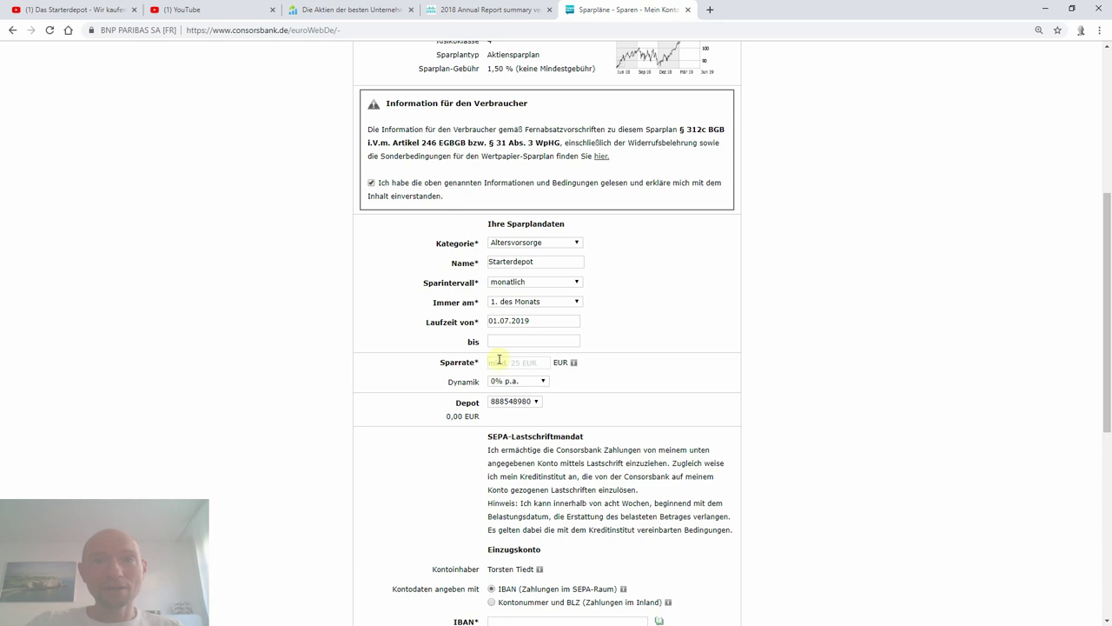
pyautogui.scroll(-1, 647, 340)
pyautogui.click(526, 305)
pyautogui.write('25')
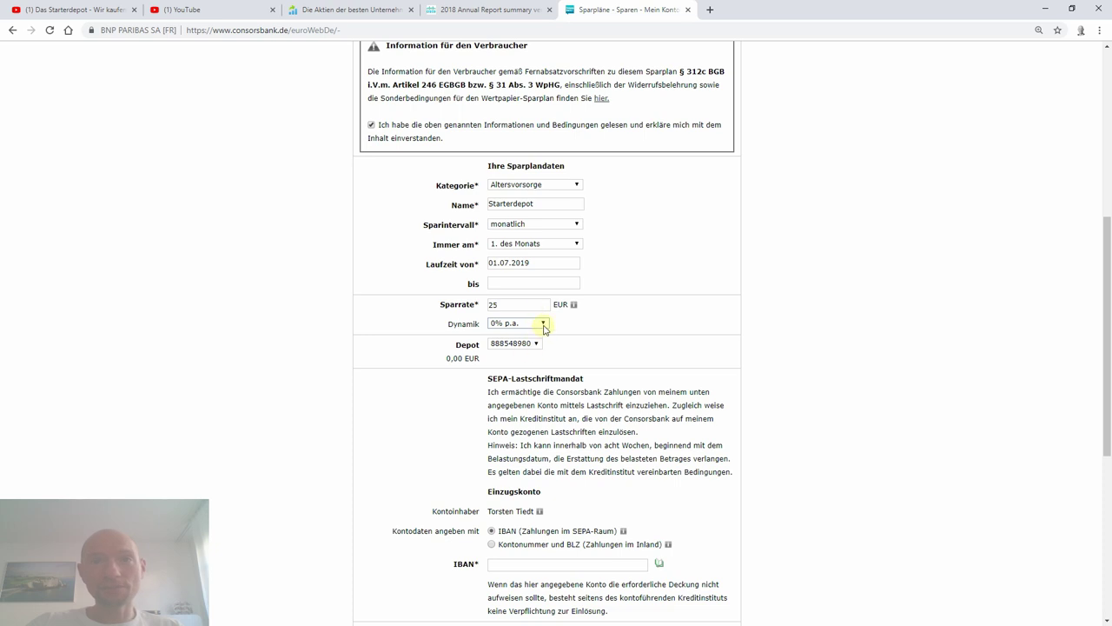
pyautogui.click(544, 324)
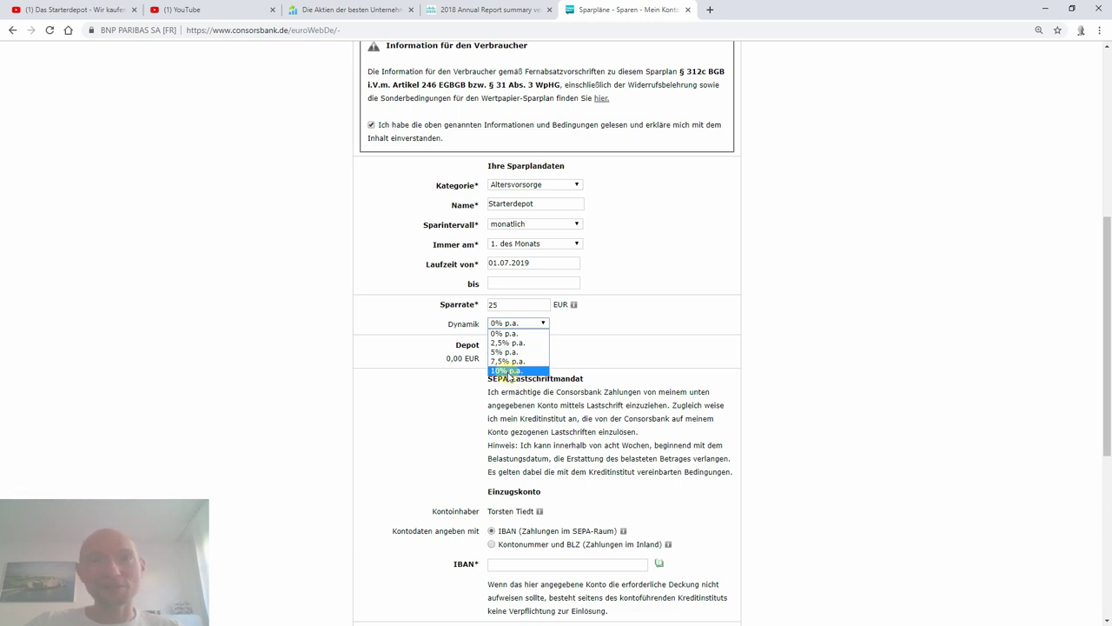
pyautogui.click(610, 329)
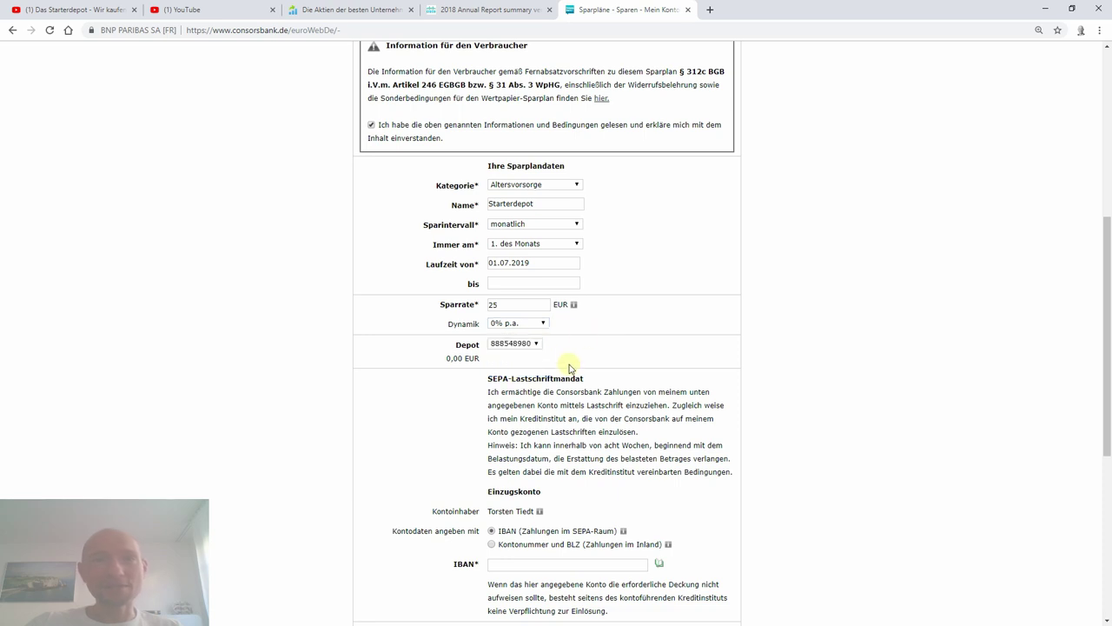
# Paste the debit account's IBAN into the IBAN field
pyautogui.scroll(-1, 396, 331)
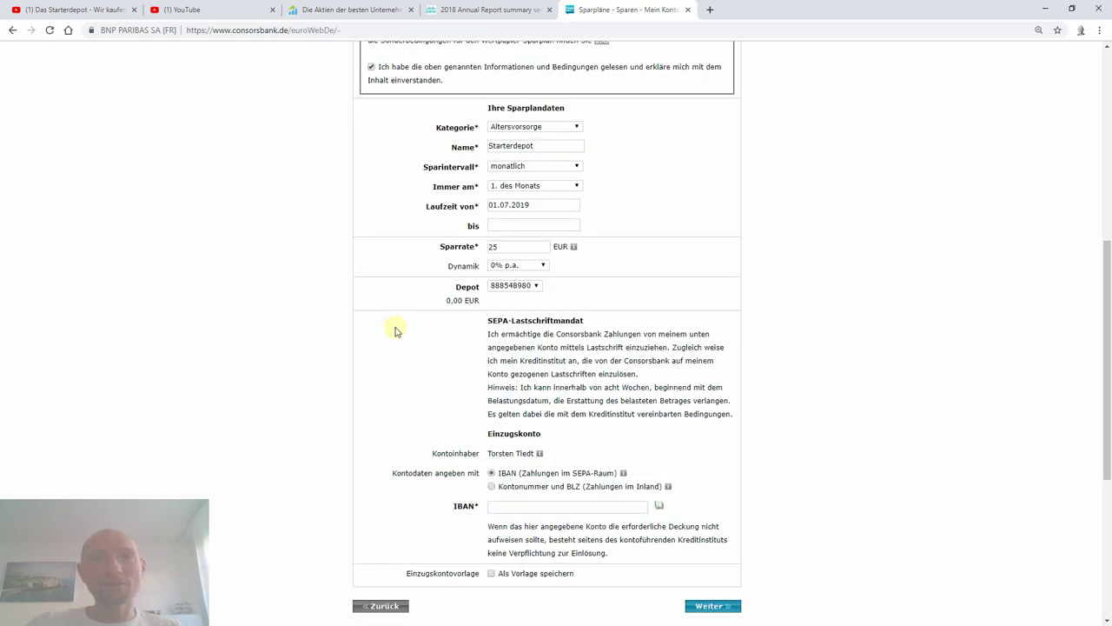
pyautogui.scroll(-1, 415, 360)
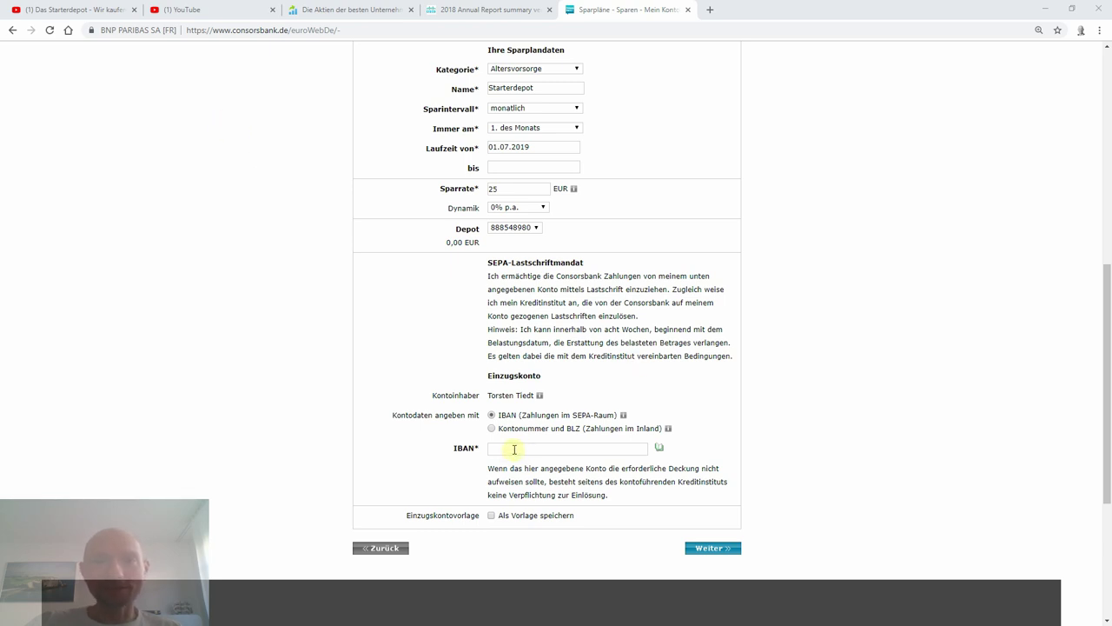
pyautogui.click(515, 449)
pyautogui.hotkey('ctrl', 'v')
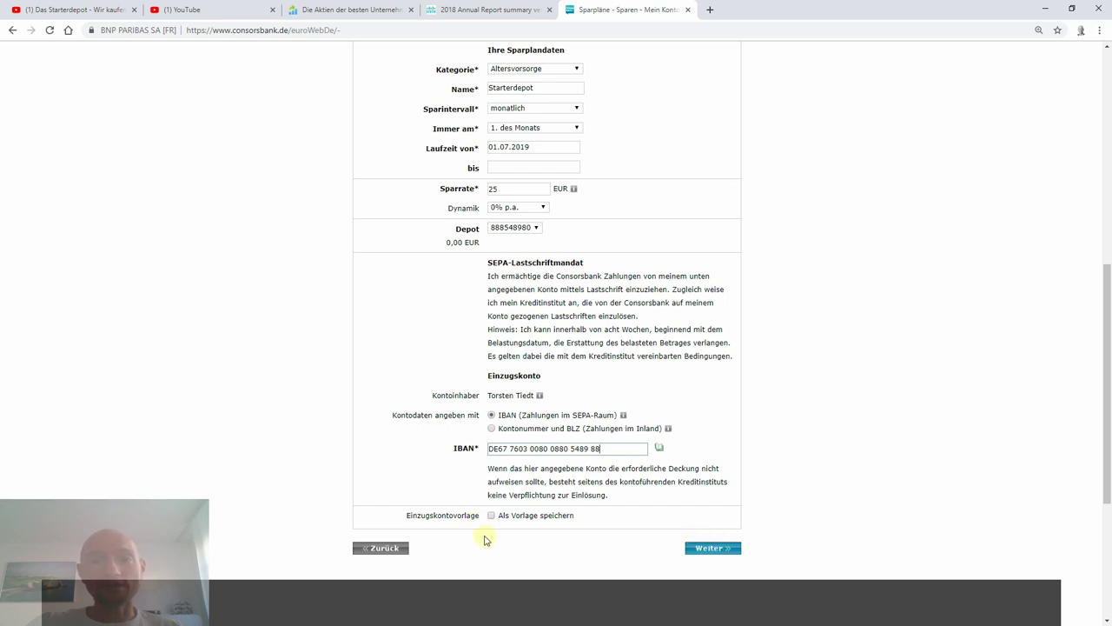
# Submit the plan details, review the summary, then request a mobile TAN and enter the received code
pyautogui.click(710, 550)
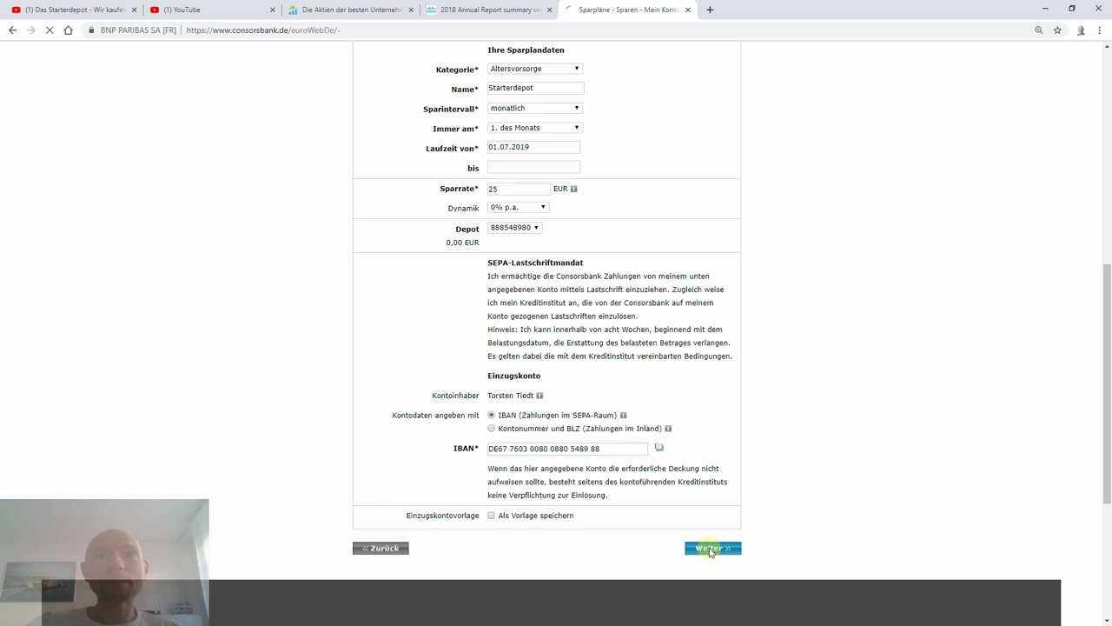
pyautogui.scroll(2, 269, 289)
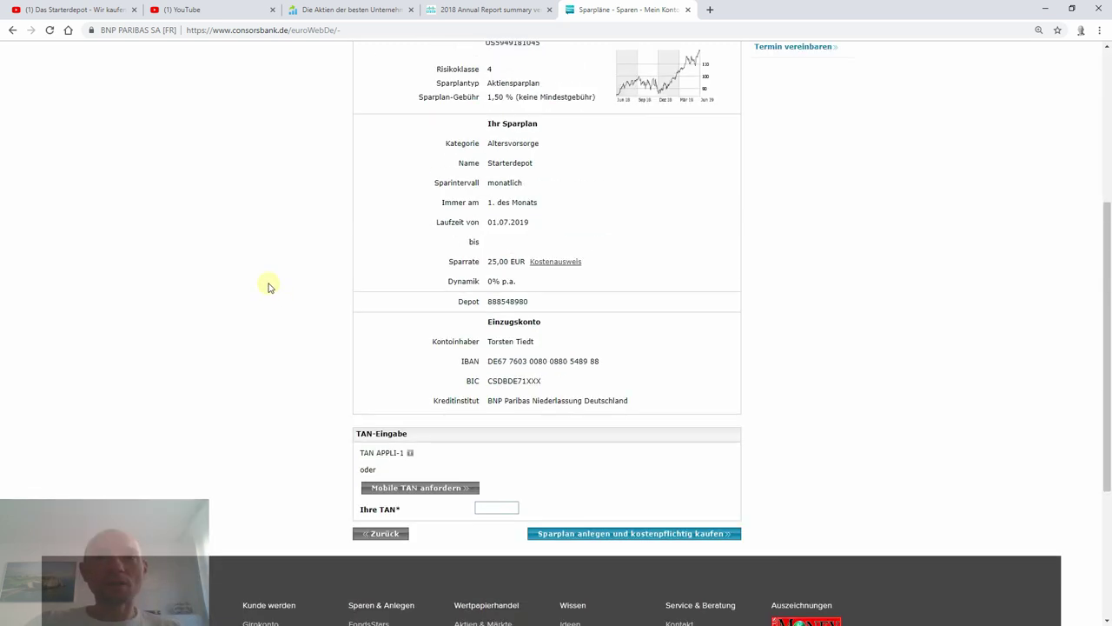
pyautogui.scroll(2, 270, 289)
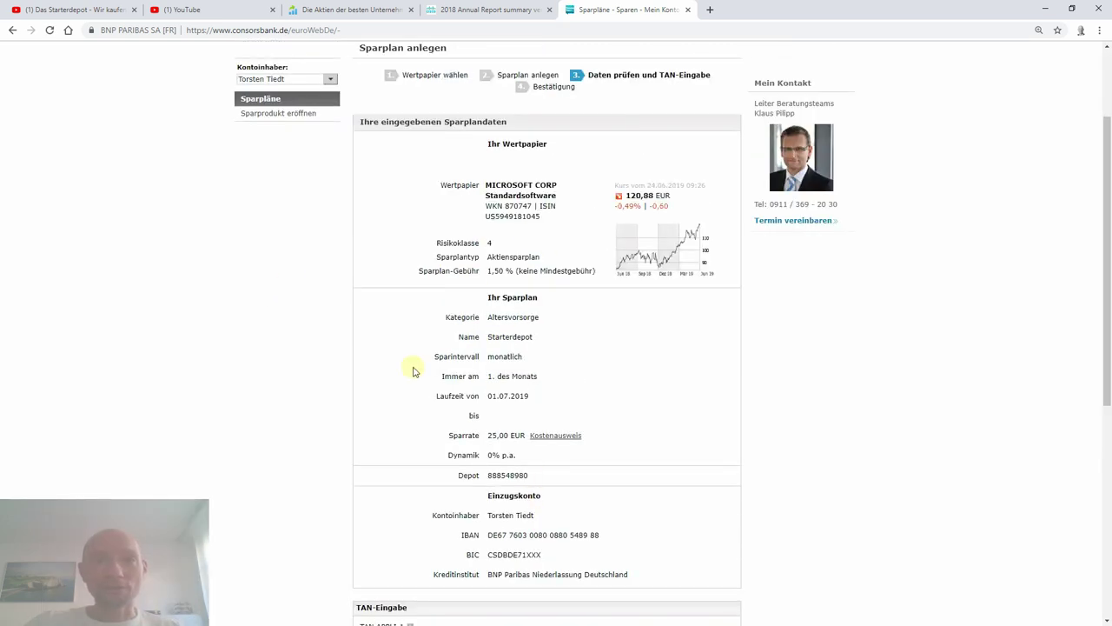
pyautogui.scroll(-2, 439, 338)
pyautogui.scroll(1, 439, 337)
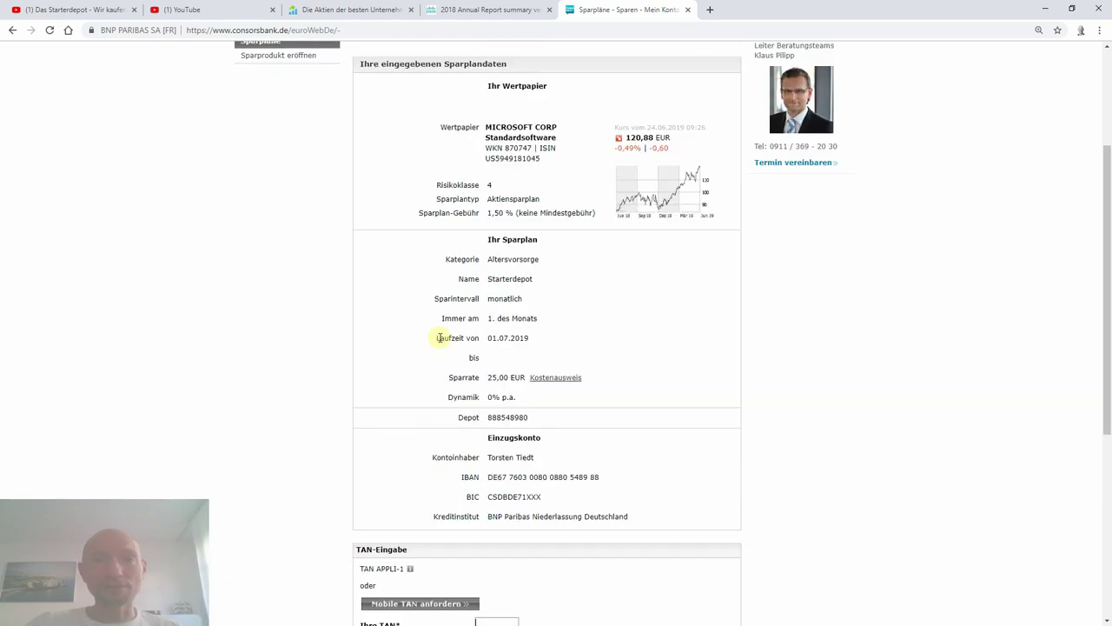
pyautogui.scroll(-1, 440, 338)
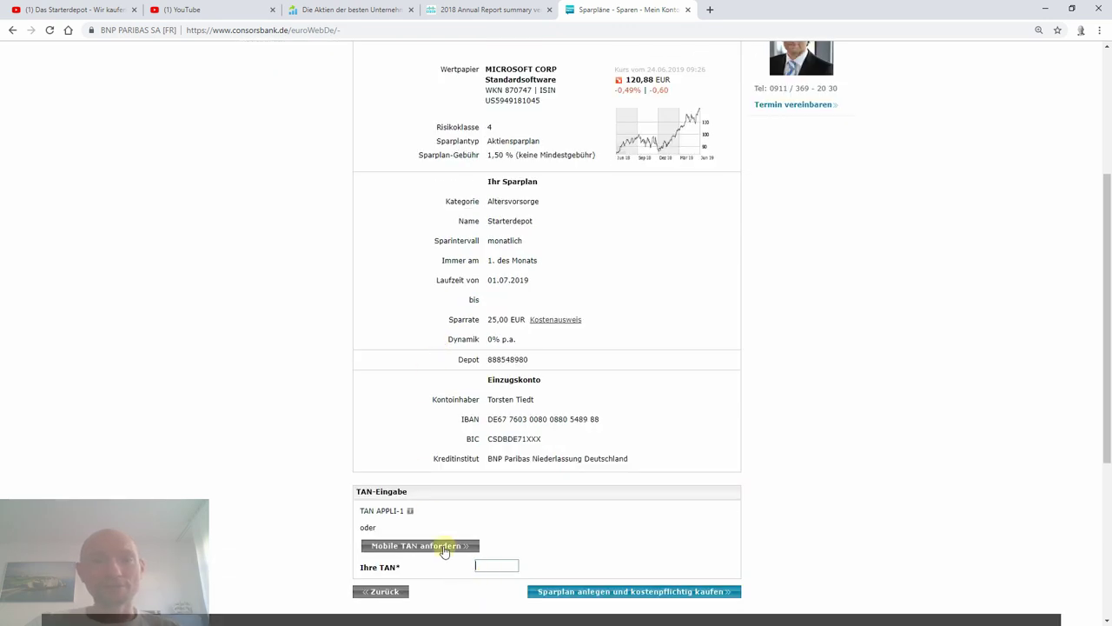
pyautogui.click(443, 546)
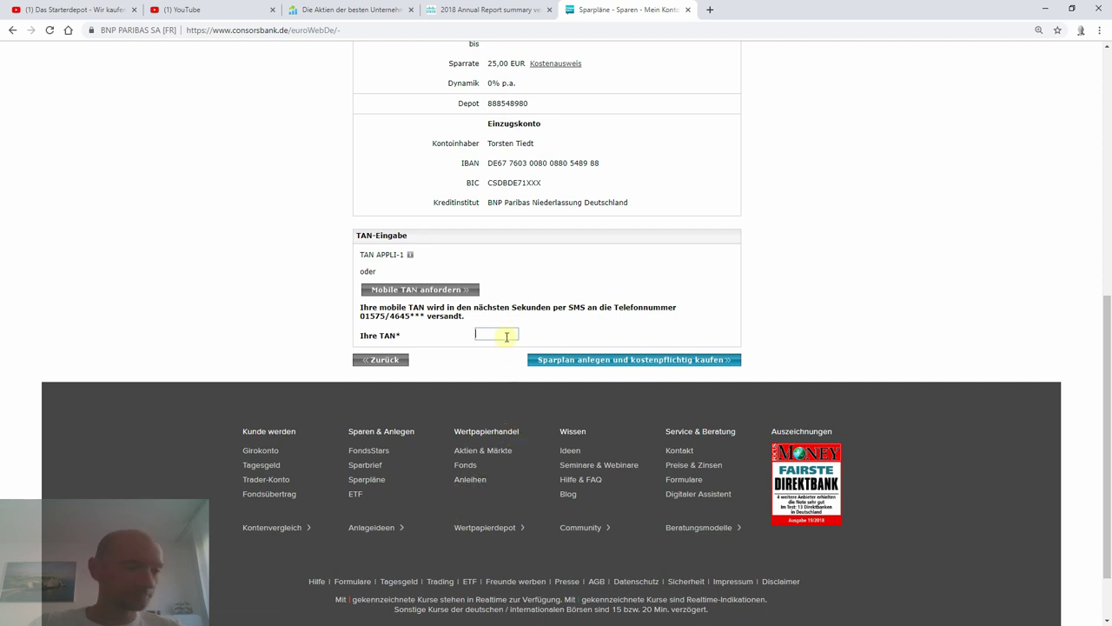
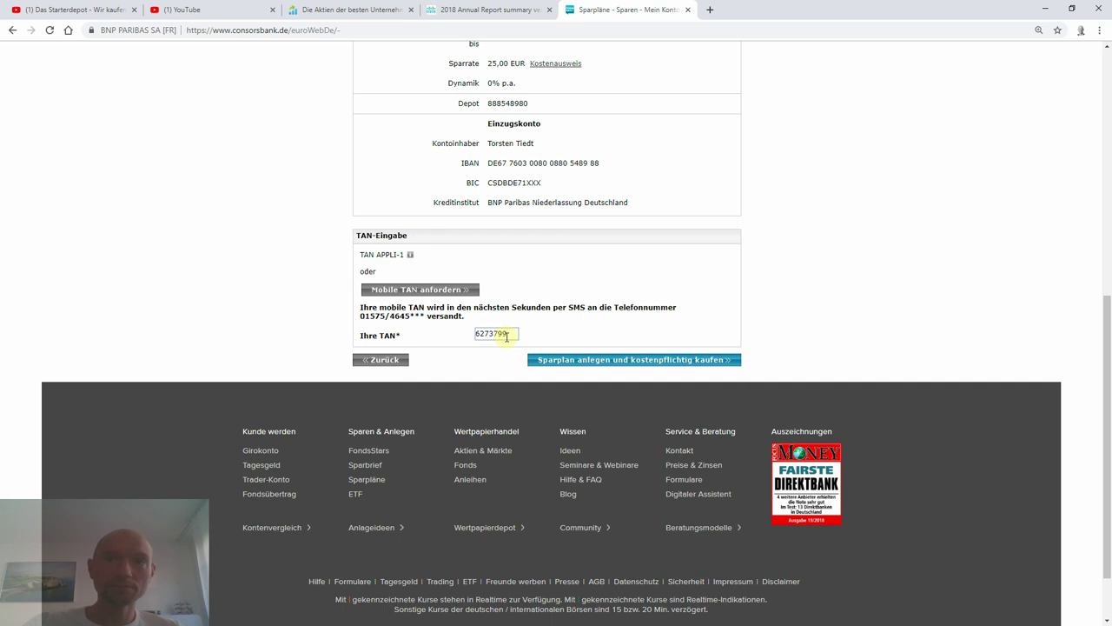
# Place the Microsoft savings plan order and go to the savings plan overview
pyautogui.click(581, 363)
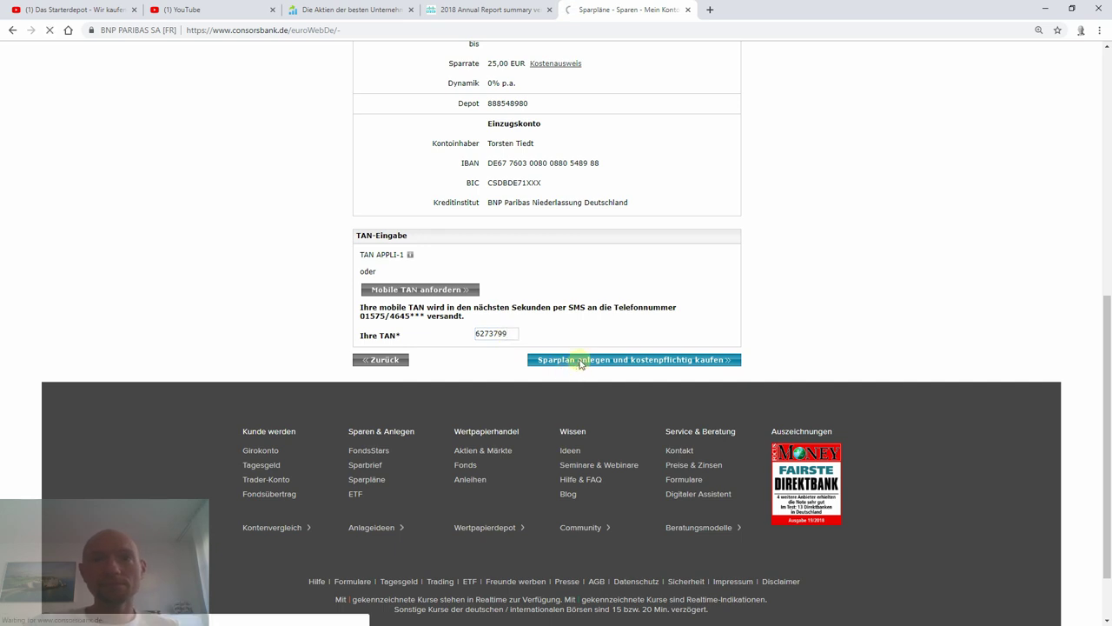
pyautogui.scroll(-2, 553, 358)
pyautogui.scroll(-1, 553, 358)
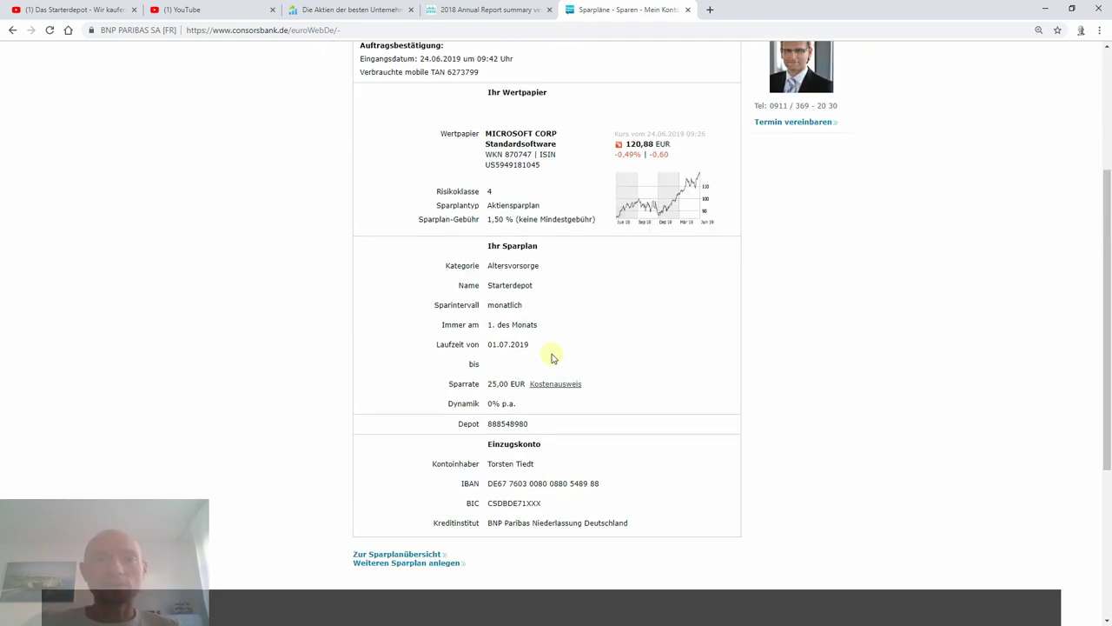
pyautogui.scroll(2, 552, 358)
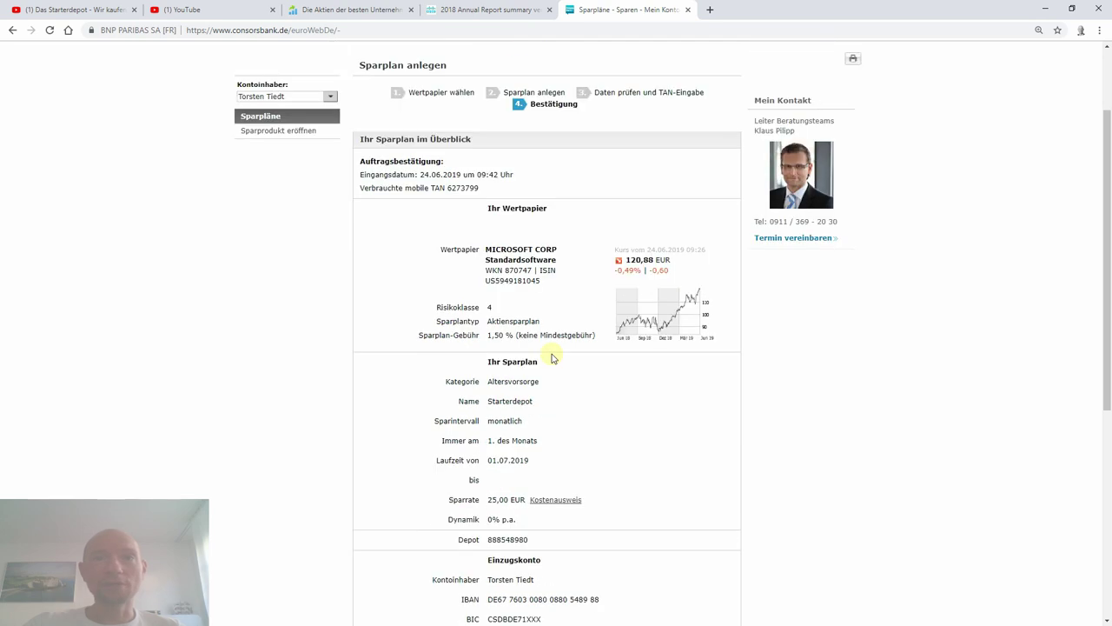
pyautogui.scroll(-3, 521, 330)
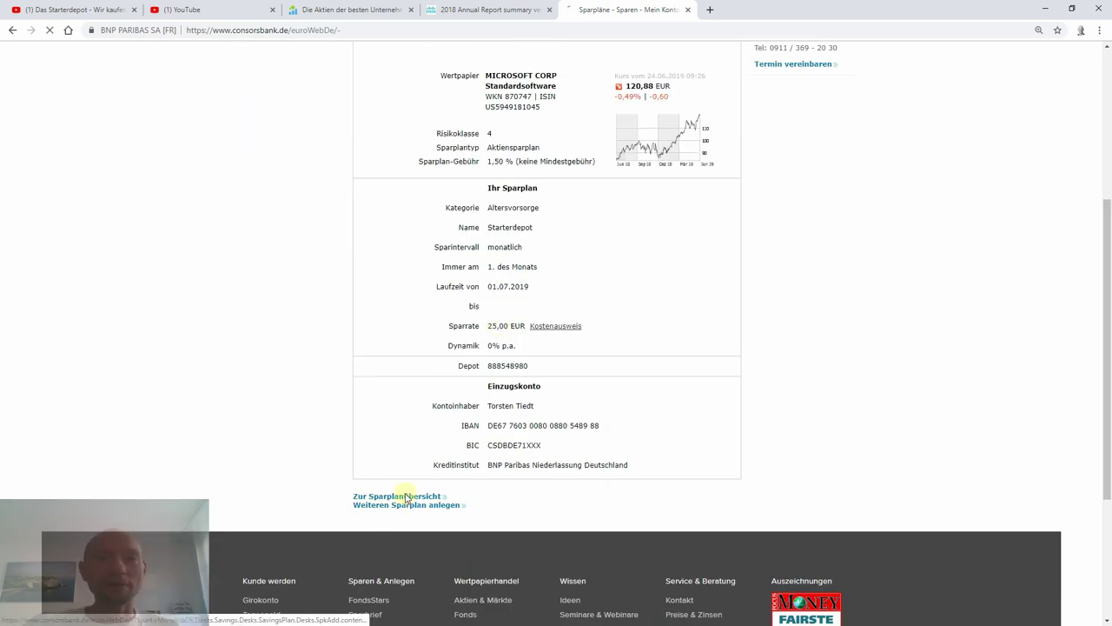
pyautogui.click(407, 499)
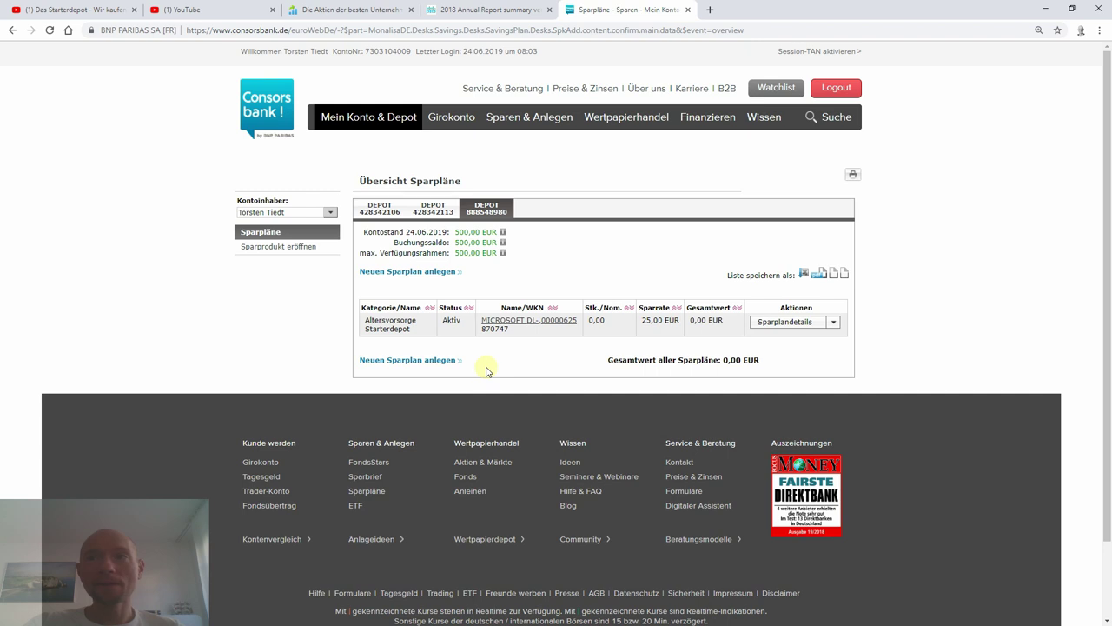
# Check the new plan's Aktionen list without choosing anything, then briefly glance at Excel
pyautogui.click(832, 323)
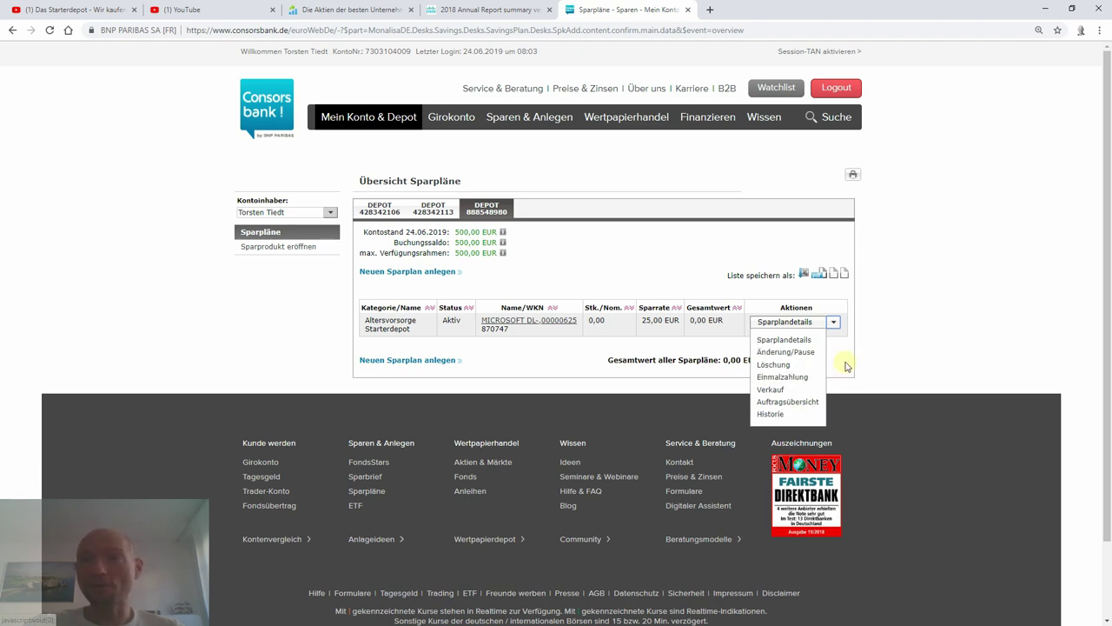
pyautogui.click(843, 363)
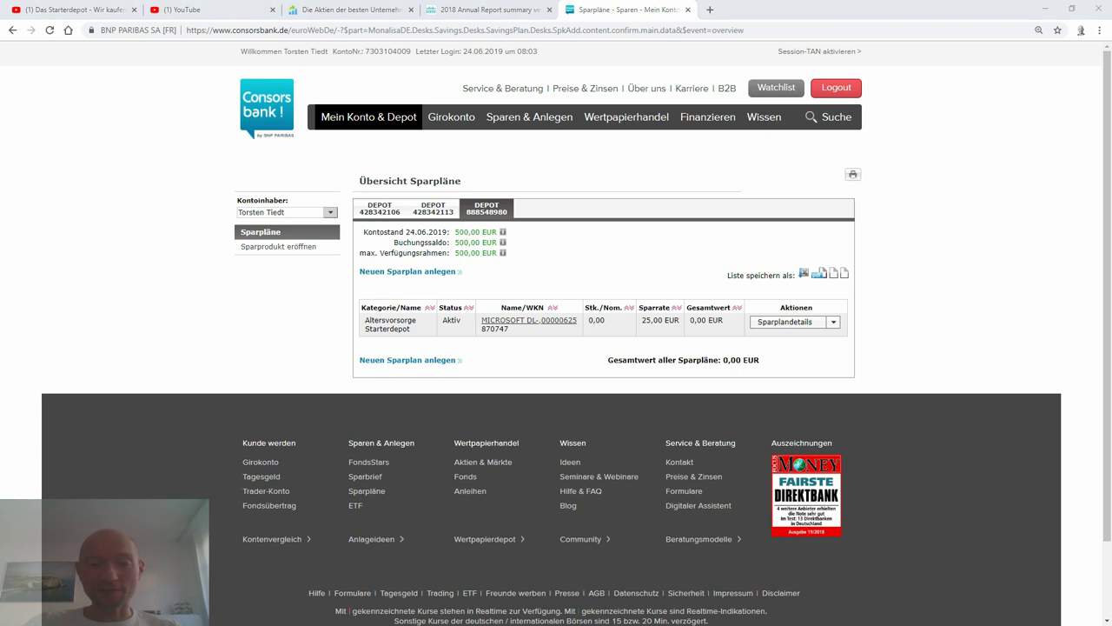
pyautogui.hotkey('alt', 'Tab')
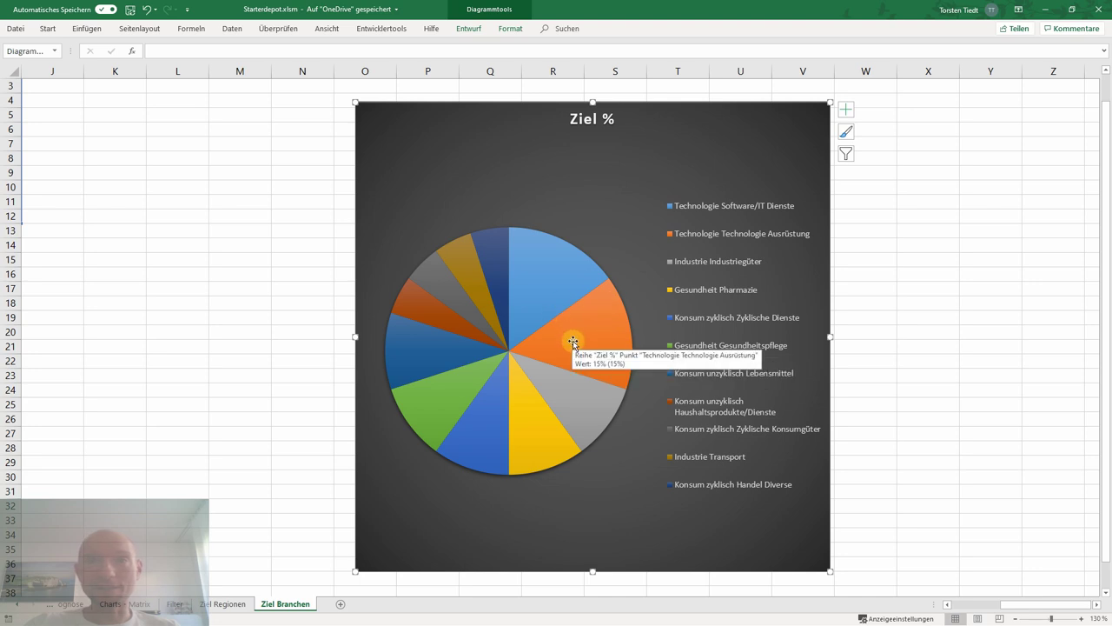
pyautogui.click(1045, 14)
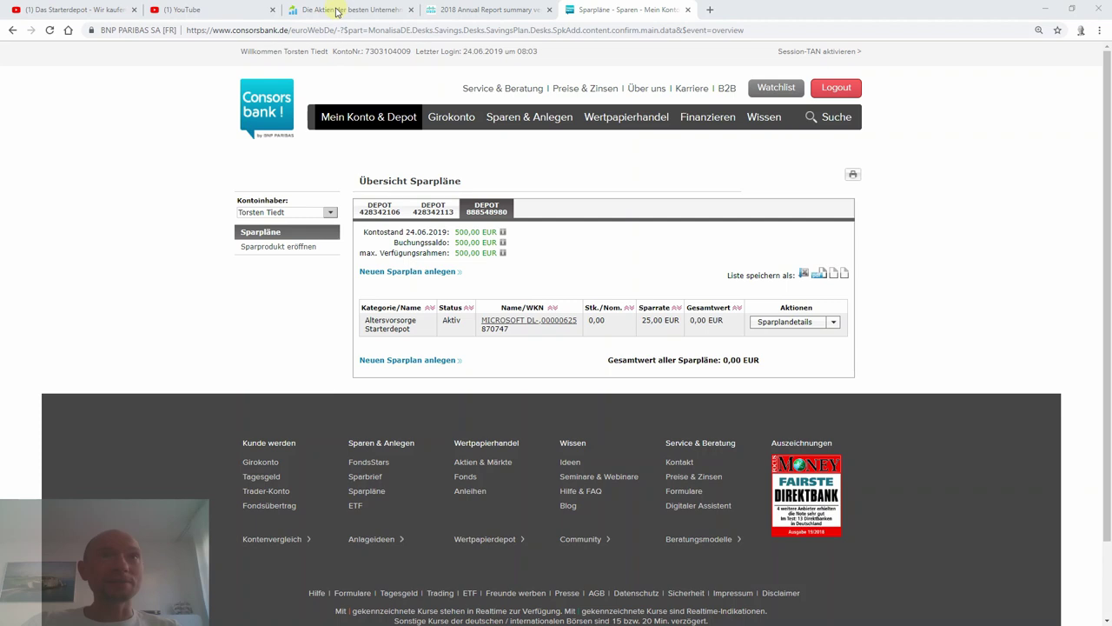
# Switch to the Aktienfinder.Net tab showing the Starterdepot - Technologie / Ausrüstung watchlist
pyautogui.click(339, 11)
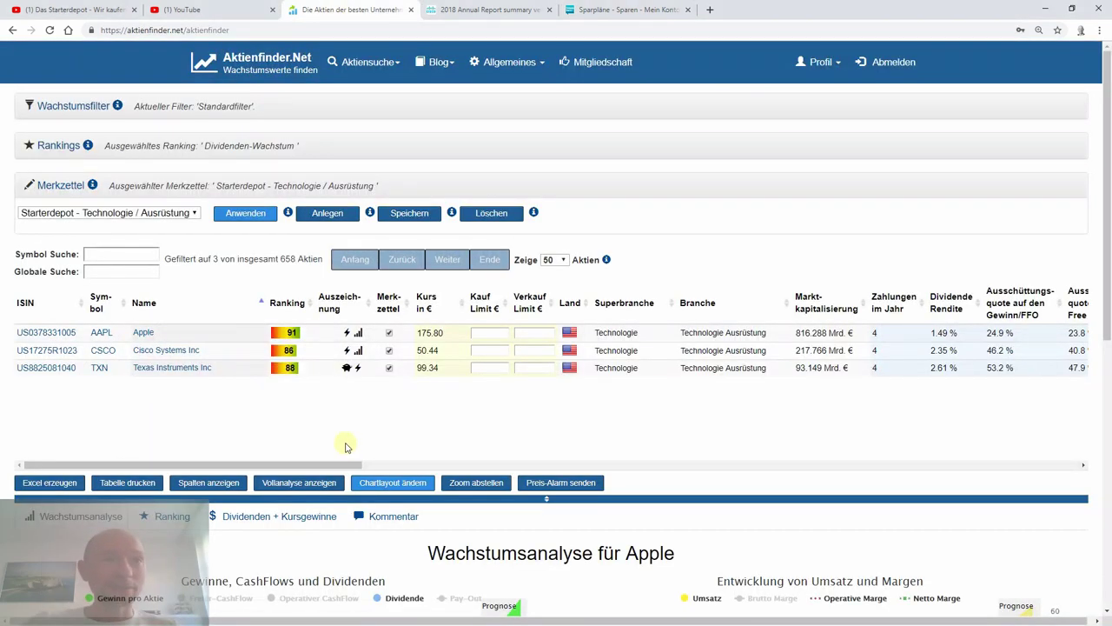